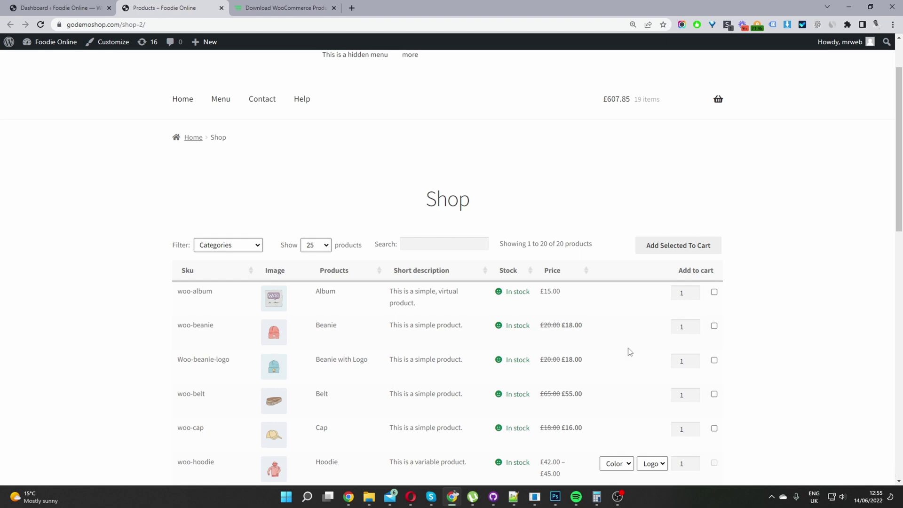
- Tick Album, and set Beanie with Logo to quantity 4 and tick it
{"action": "scroll", "coordinate": [564, 306], "scroll_direction": "down", "scroll_amount": 2}
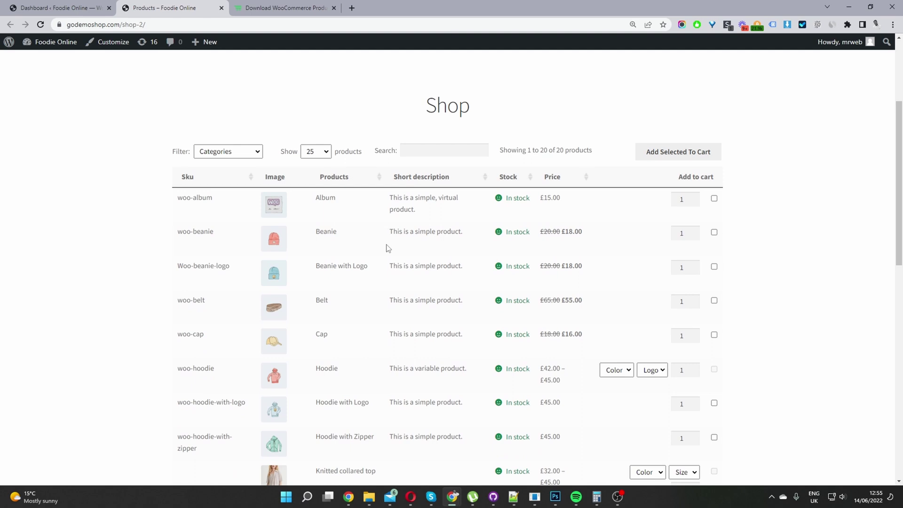
{"action": "left_click", "coordinate": [715, 199]}
{"action": "double_click", "coordinate": [689, 268]}
{"action": "type", "text": "4"}
{"action": "left_click", "coordinate": [735, 293]}
- Choose colour Brown, size L and quantity 4 for the Knitted collared top
{"action": "scroll", "coordinate": [687, 358], "scroll_direction": "down", "scroll_amount": 5}
{"action": "left_click", "coordinate": [650, 241]}
{"action": "left_click", "coordinate": [650, 241]}
{"action": "left_click", "coordinate": [649, 237]}
{"action": "left_click", "coordinate": [645, 259]}
{"action": "left_click", "coordinate": [684, 237]}
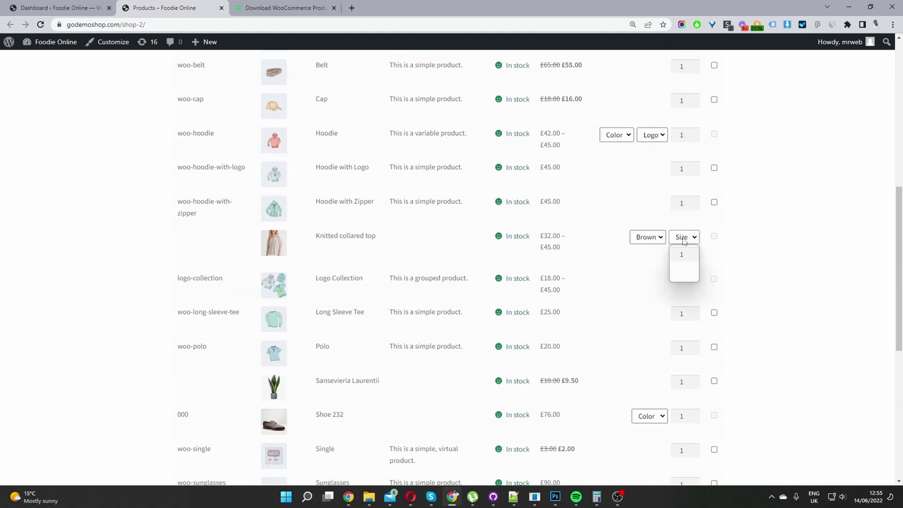
{"action": "left_click", "coordinate": [683, 274]}
{"action": "type", "text": "4"}
- Add all the ticked products to the cart at once with Add Selected To Cart
{"action": "scroll", "coordinate": [775, 292], "scroll_direction": "down", "scroll_amount": 3}
{"action": "scroll", "coordinate": [775, 291], "scroll_direction": "up", "scroll_amount": 12}
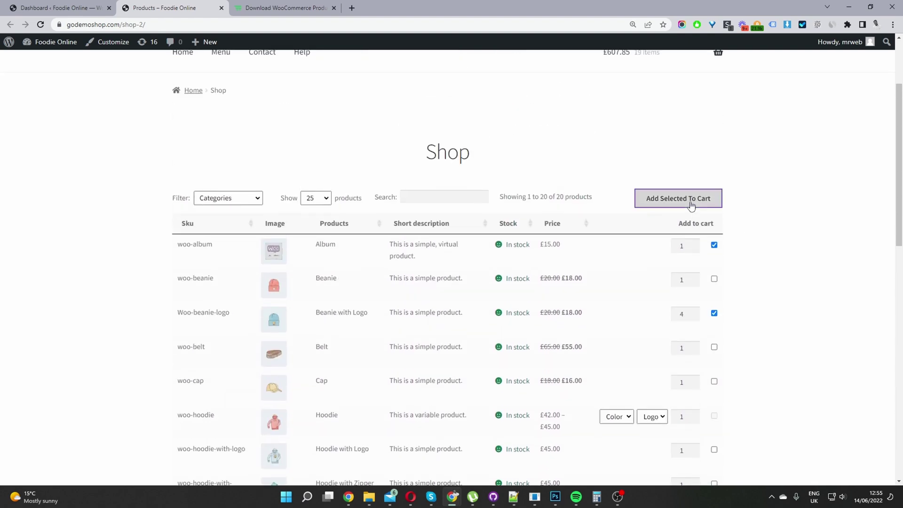
{"action": "left_click", "coordinate": [690, 205]}
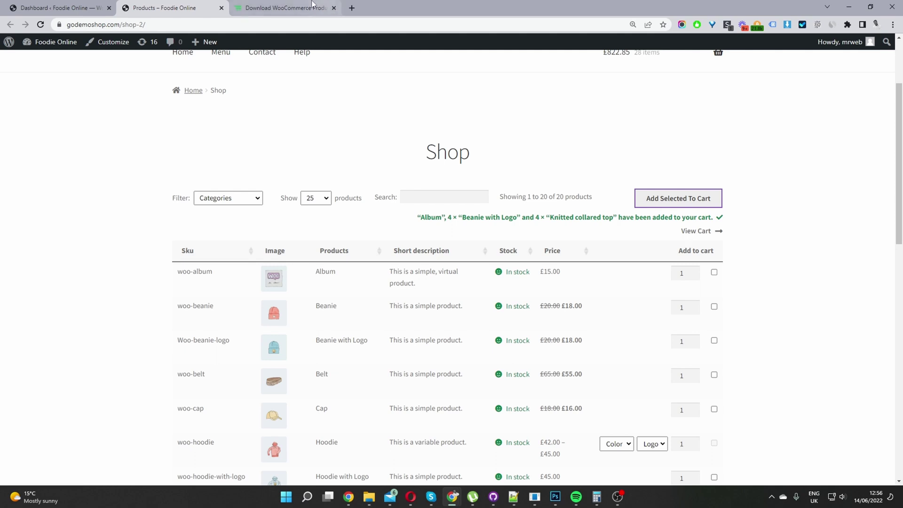
{"action": "left_click", "coordinate": [296, 8]}
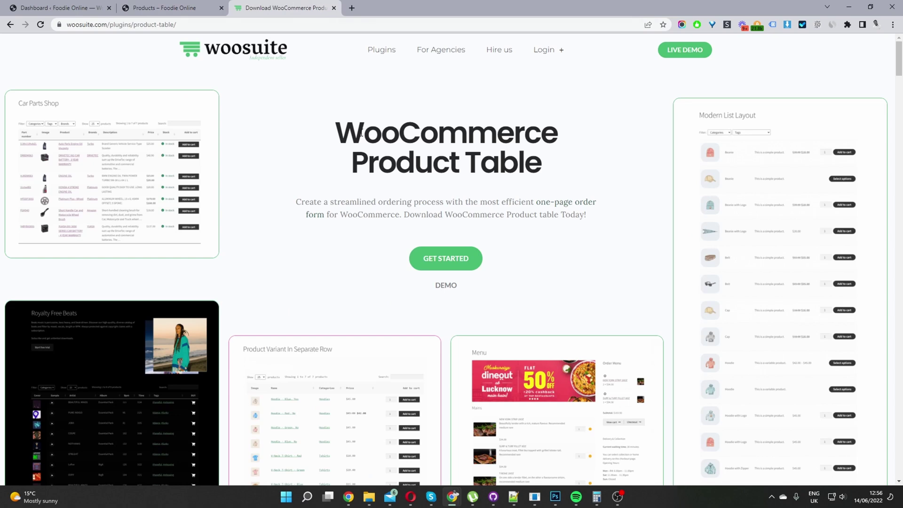
{"action": "scroll", "coordinate": [545, 244], "scroll_direction": "down", "scroll_amount": 5}
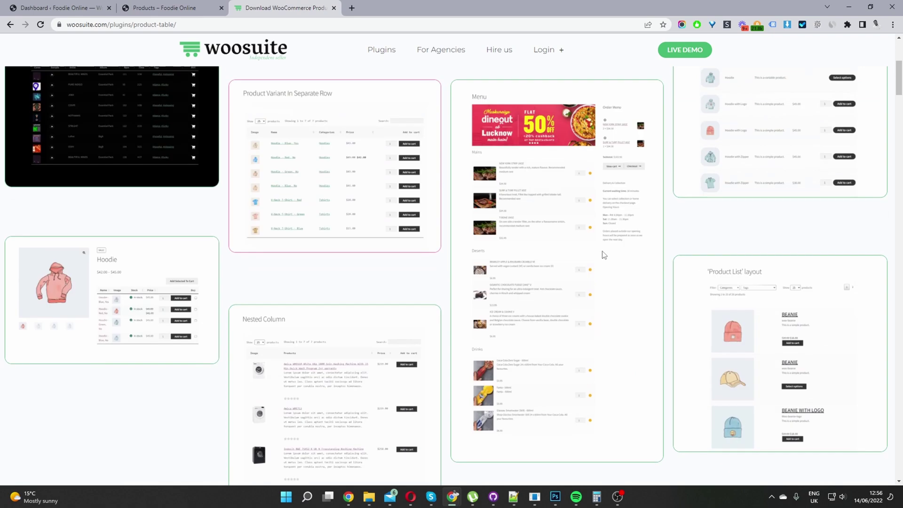
{"action": "scroll", "coordinate": [596, 311], "scroll_direction": "up", "scroll_amount": 1}
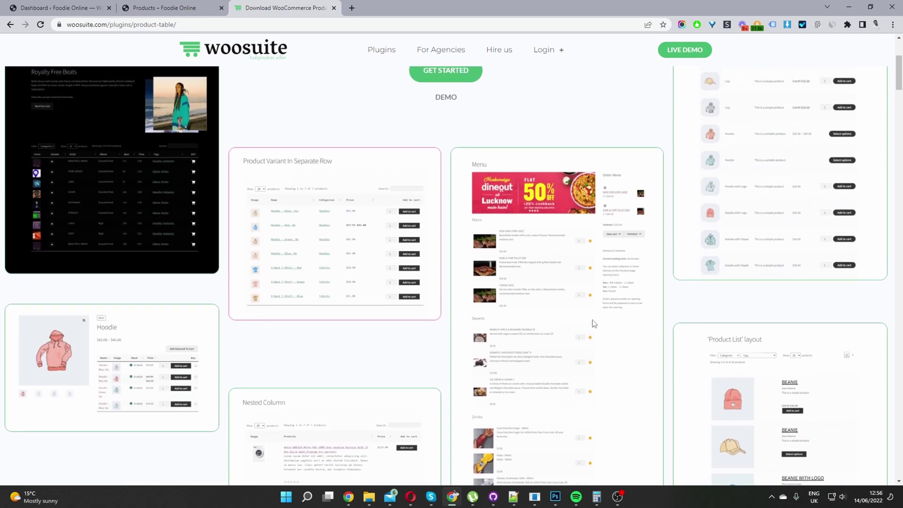
{"action": "scroll", "coordinate": [593, 325], "scroll_direction": "up", "scroll_amount": 3}
{"action": "scroll", "coordinate": [591, 328], "scroll_direction": "up", "scroll_amount": 1}
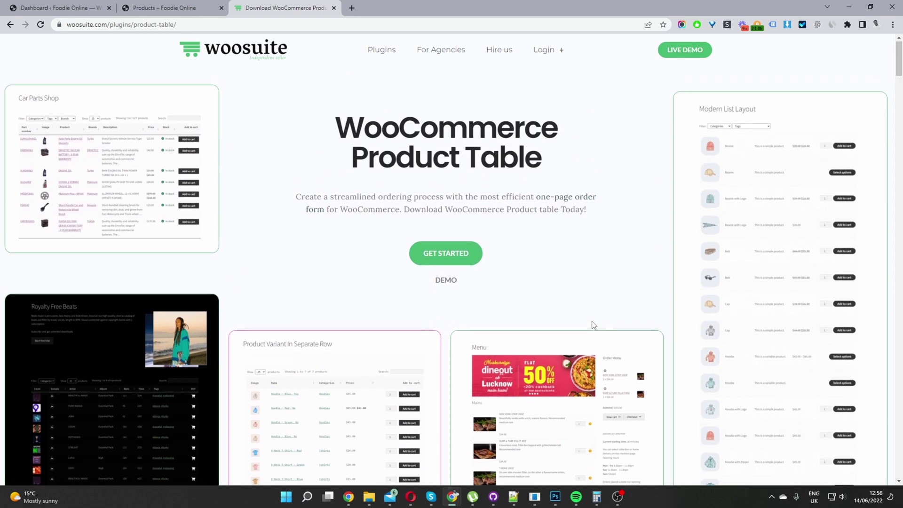
{"action": "scroll", "coordinate": [592, 325], "scroll_direction": "up", "scroll_amount": 1}
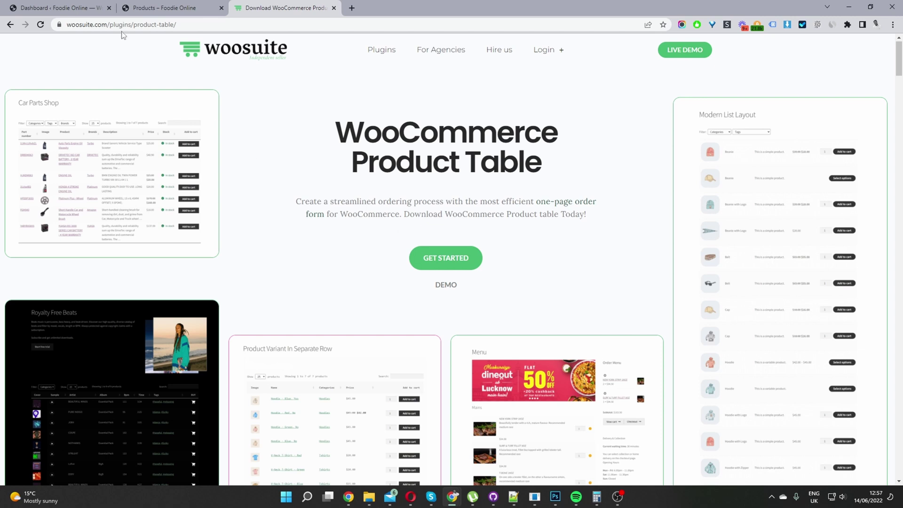
- Go to the WordPress dashboard and open Woosuite's Product Table page
{"action": "left_click", "coordinate": [85, 11]}
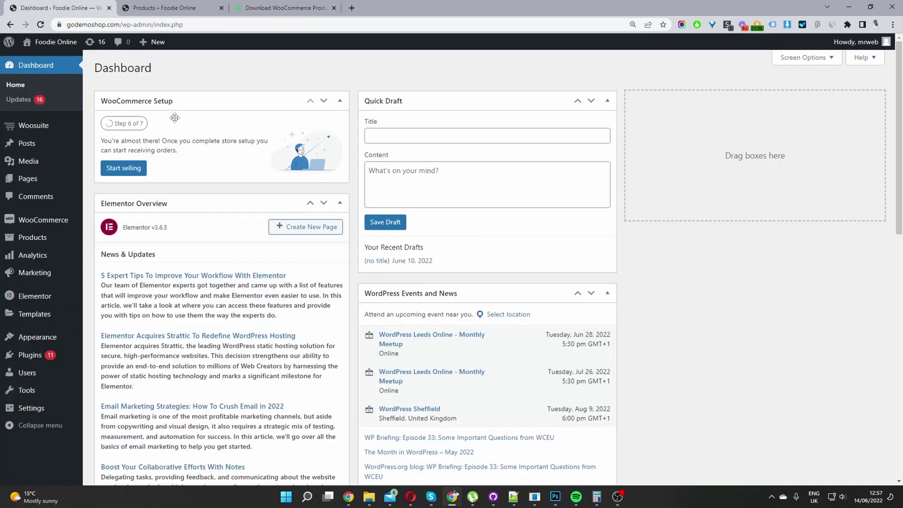
{"action": "mouse_move", "coordinate": [52, 356]}
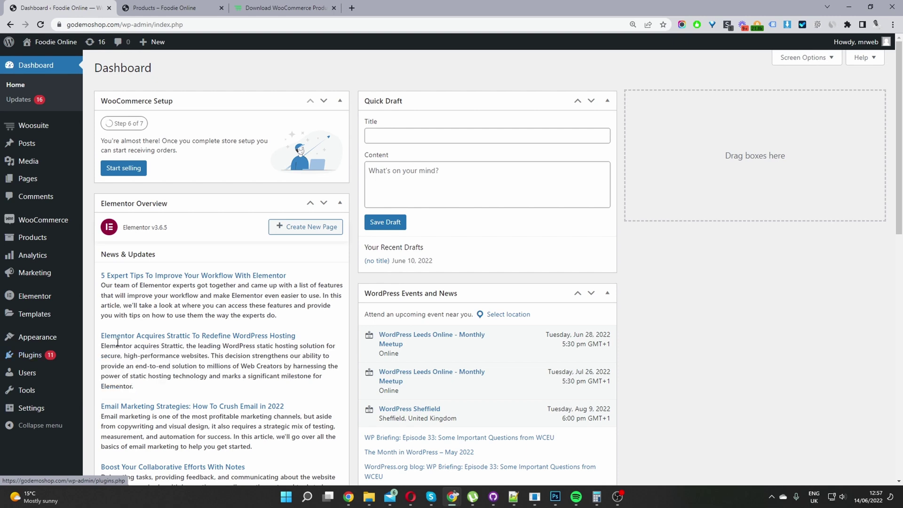
{"action": "mouse_move", "coordinate": [45, 126]}
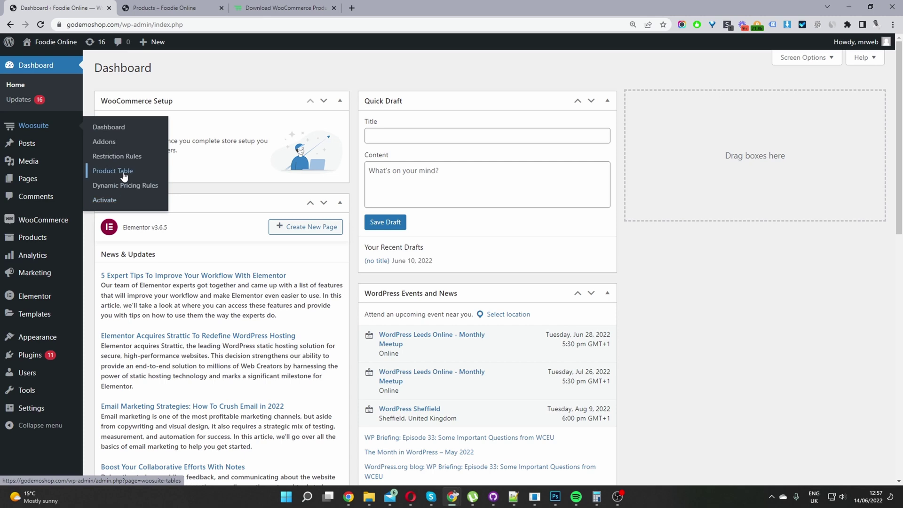
{"action": "left_click", "coordinate": [124, 175]}
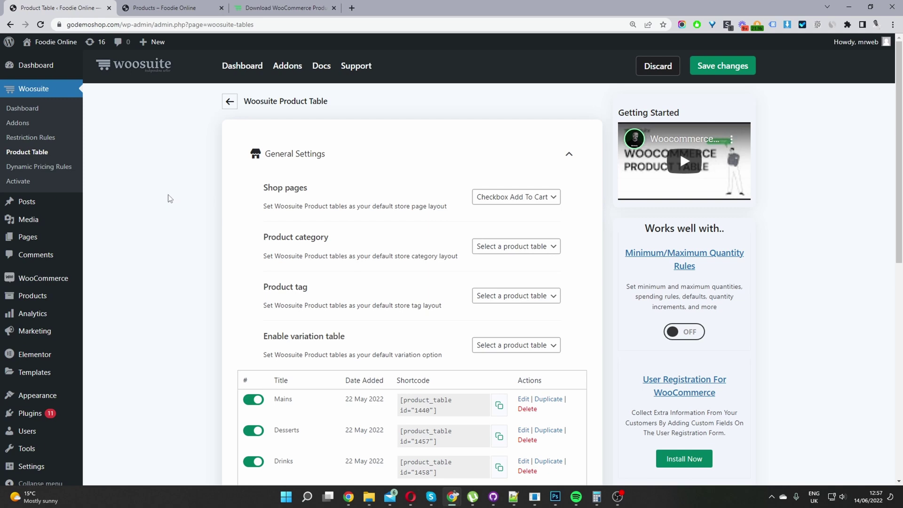
- Scroll down to the Checkbox Add To Cart table, shortcode id 1150, at the list's end
{"action": "scroll", "coordinate": [406, 216], "scroll_direction": "down", "scroll_amount": 5}
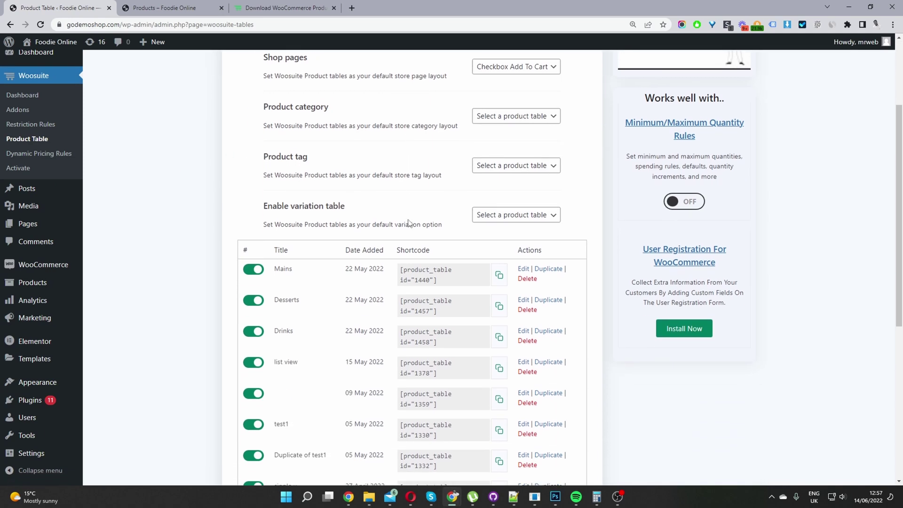
{"action": "scroll", "coordinate": [409, 220], "scroll_direction": "down", "scroll_amount": 4}
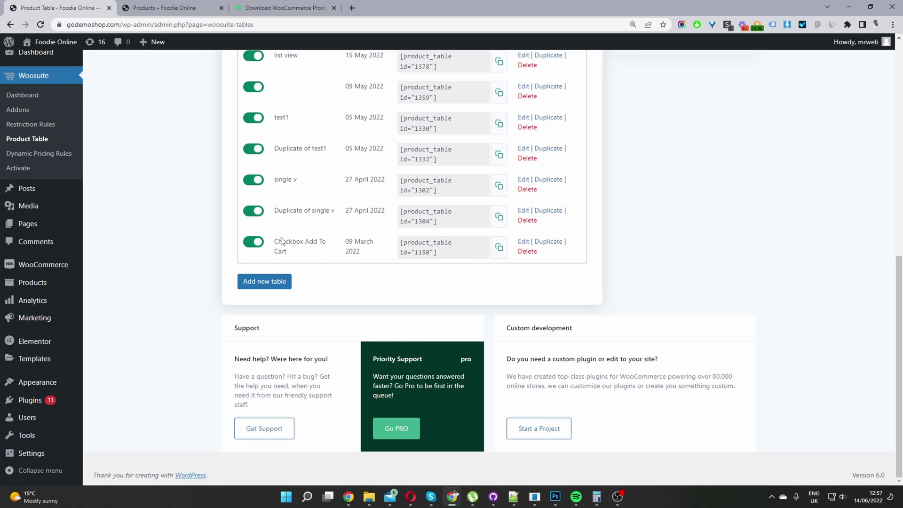
{"action": "left_click_drag", "start_coordinate": [275, 242], "coordinate": [336, 241]}
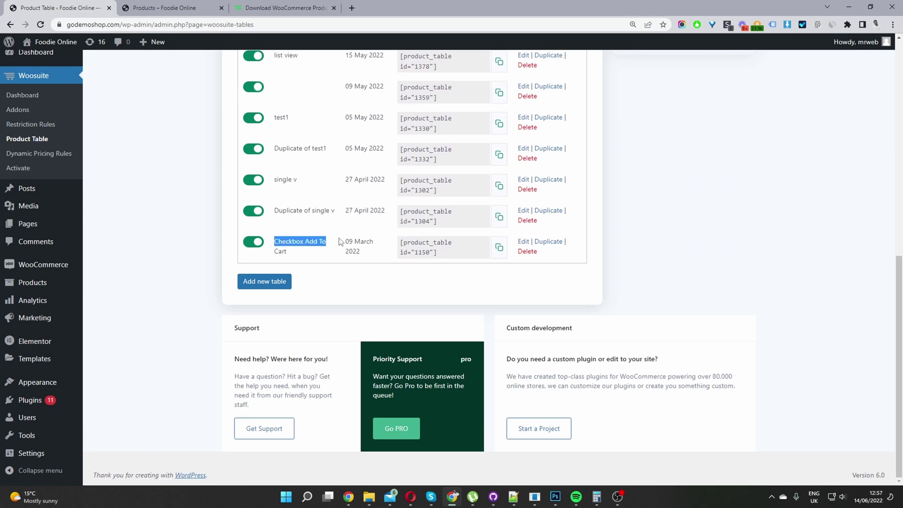
- Edit Checkbox Add To Cart, check its title and Quick Order Form Page, and expand Order Form Information
{"action": "left_click", "coordinate": [523, 242]}
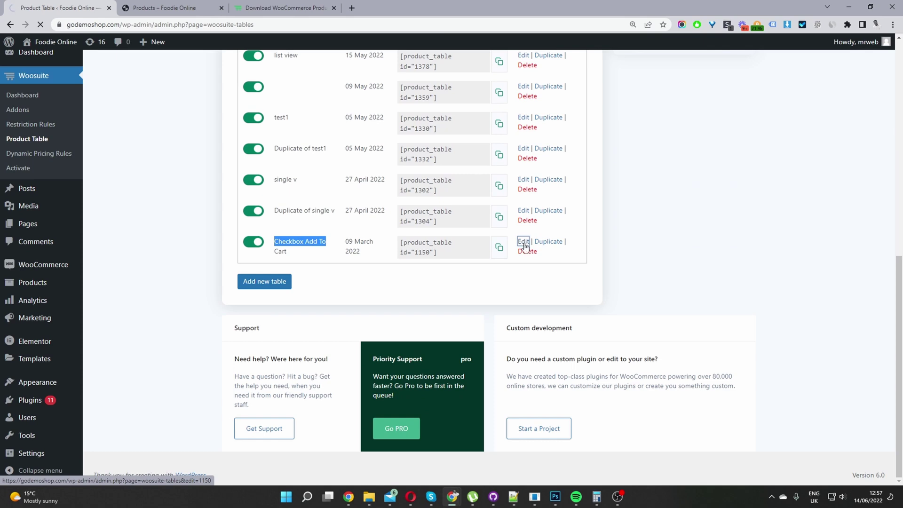
{"action": "left_click_drag", "start_coordinate": [493, 189], "coordinate": [533, 191]}
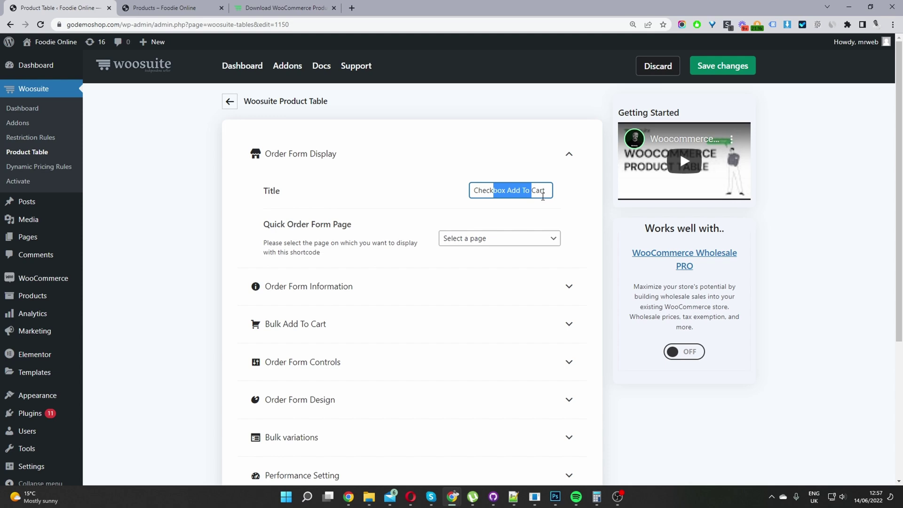
{"action": "left_click_drag", "start_coordinate": [348, 224], "coordinate": [287, 224]}
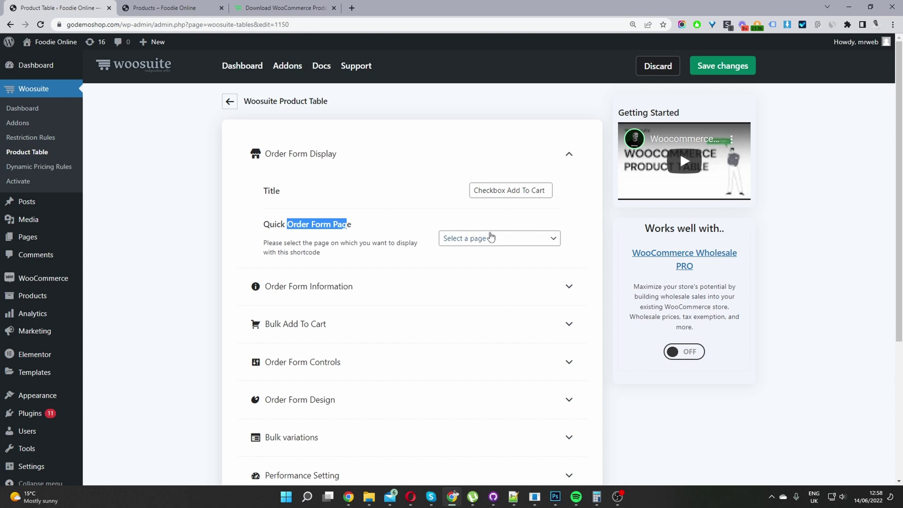
{"action": "left_click", "coordinate": [488, 240]}
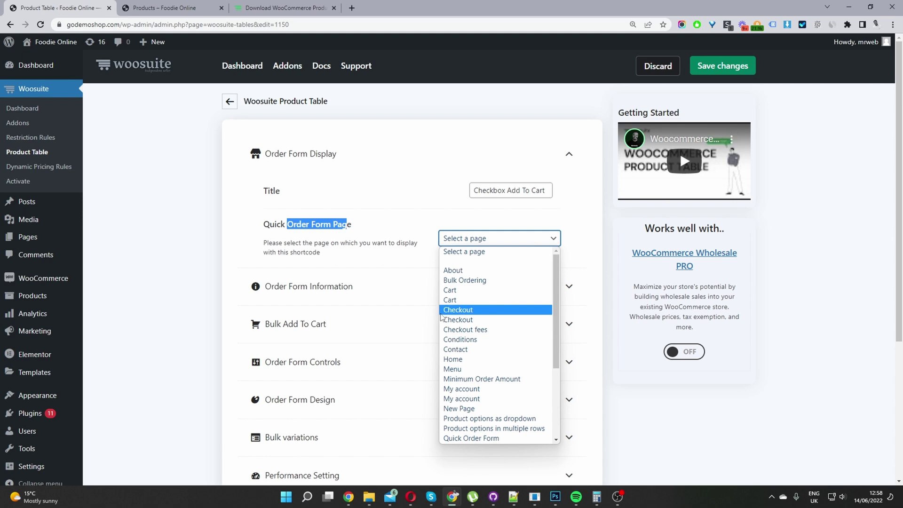
{"action": "left_click", "coordinate": [412, 219]}
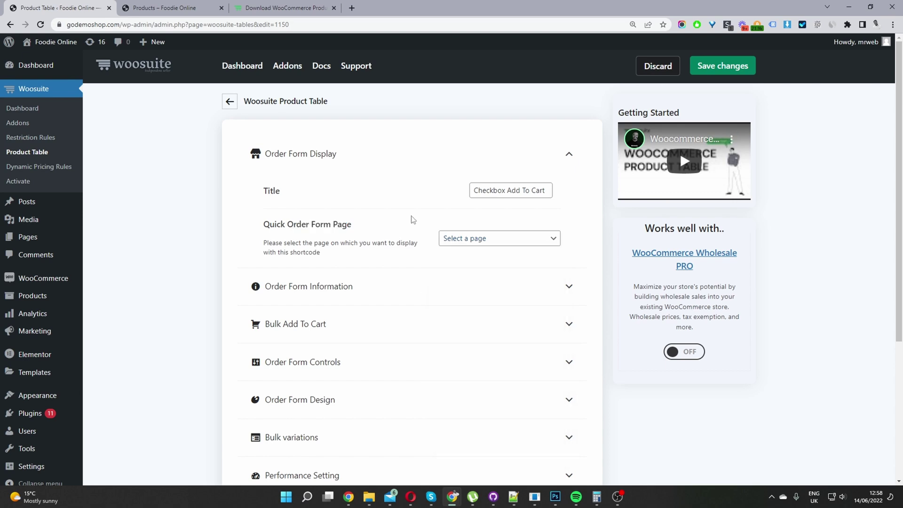
{"action": "left_click", "coordinate": [302, 286]}
- Drag Name, Image, Reviews and Stock columns into the selected columns
{"action": "scroll", "coordinate": [403, 289], "scroll_direction": "down", "scroll_amount": 3}
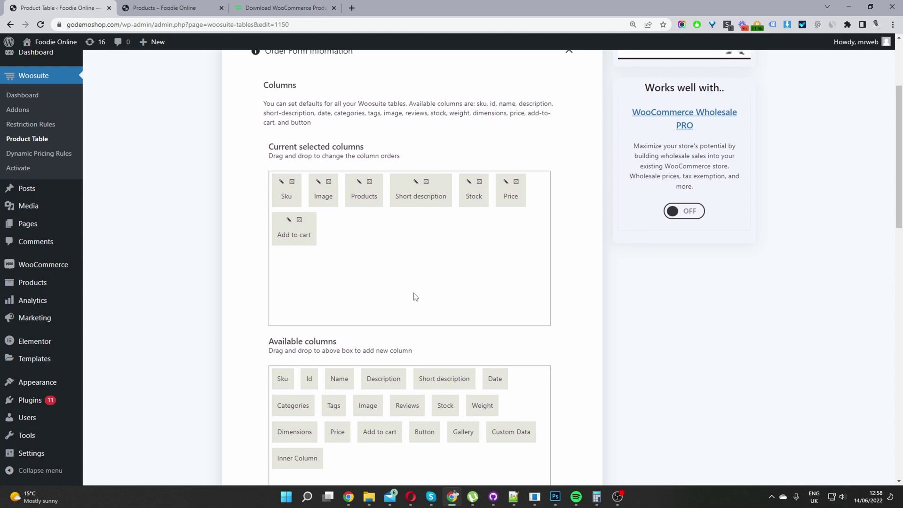
{"action": "left_click_drag", "start_coordinate": [337, 378], "coordinate": [407, 244]}
{"action": "left_click_drag", "start_coordinate": [357, 413], "coordinate": [391, 250]}
{"action": "left_click_drag", "start_coordinate": [398, 402], "coordinate": [431, 263]}
{"action": "left_click_drag", "start_coordinate": [445, 404], "coordinate": [463, 255]}
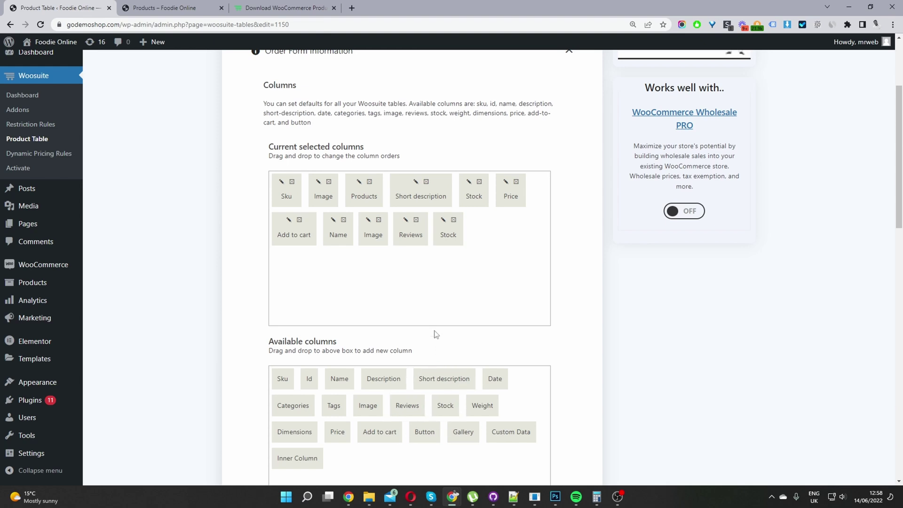
- Remove the duplicate Image column and the added Name, Reviews and Stock columns
{"action": "left_click_drag", "start_coordinate": [376, 237], "coordinate": [337, 235]}
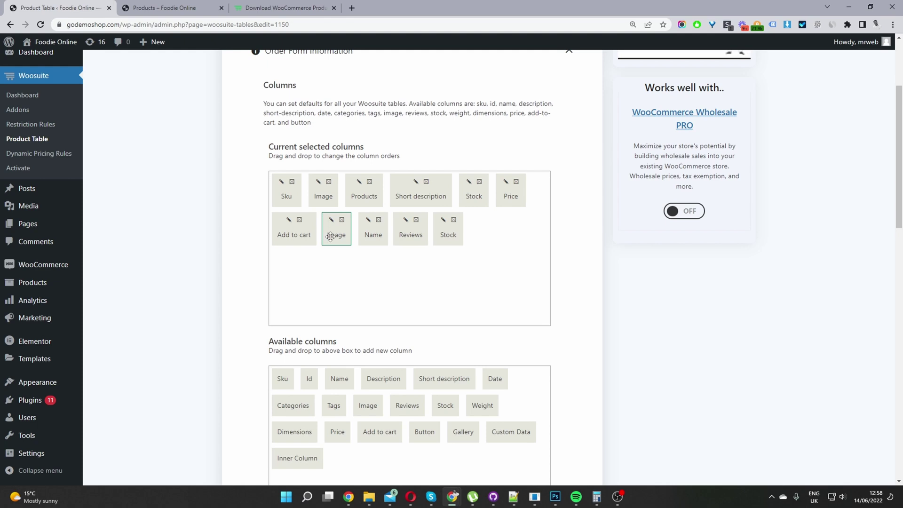
{"action": "left_click", "coordinate": [342, 220]}
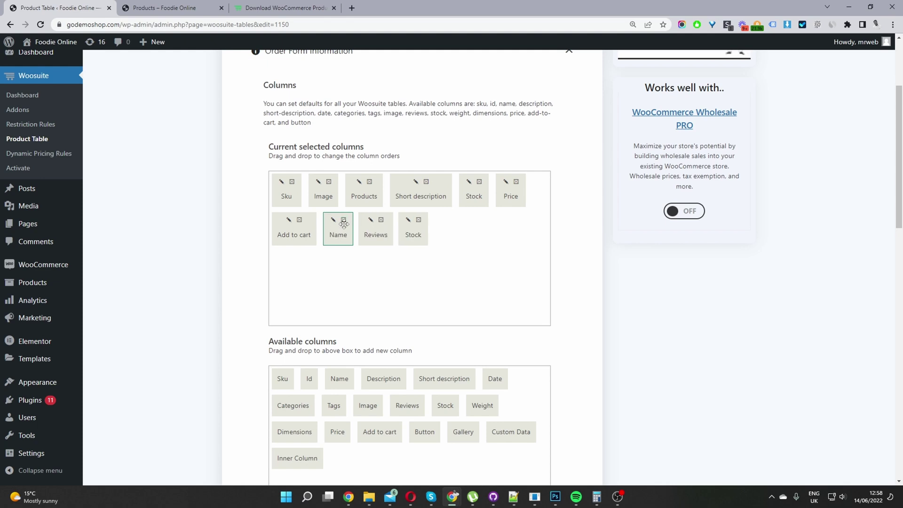
{"action": "left_click", "coordinate": [343, 220]}
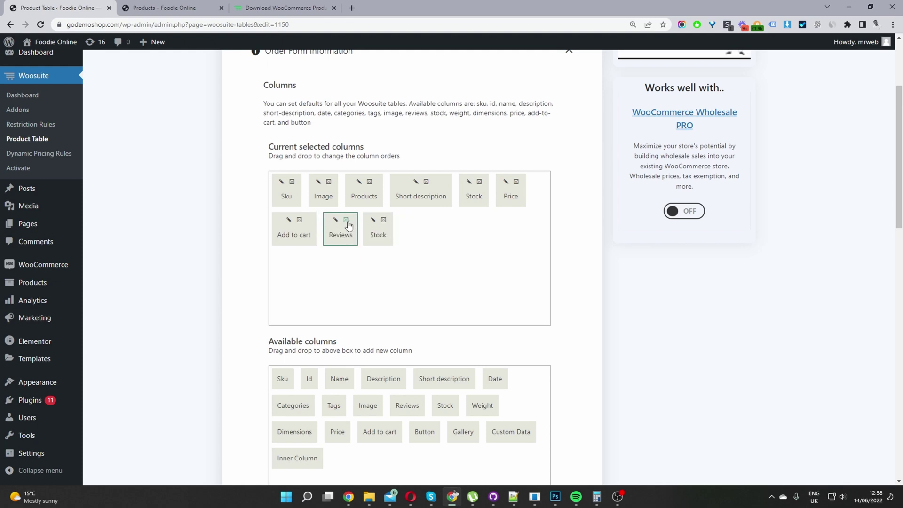
{"action": "left_click", "coordinate": [346, 220]}
{"action": "left_click", "coordinate": [346, 220]}
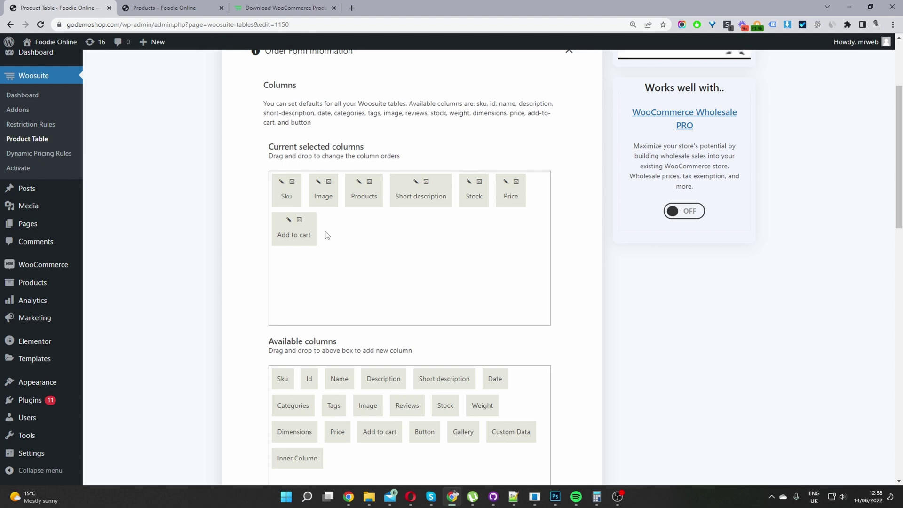
- Change the Image column label to 'Product Image', keep width auto, and update
{"action": "left_click", "coordinate": [322, 188]}
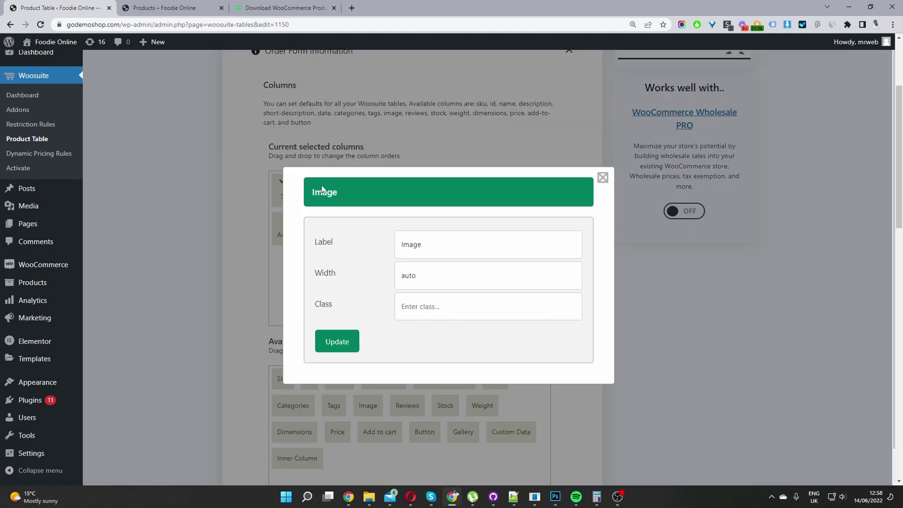
{"action": "double_click", "coordinate": [427, 244]}
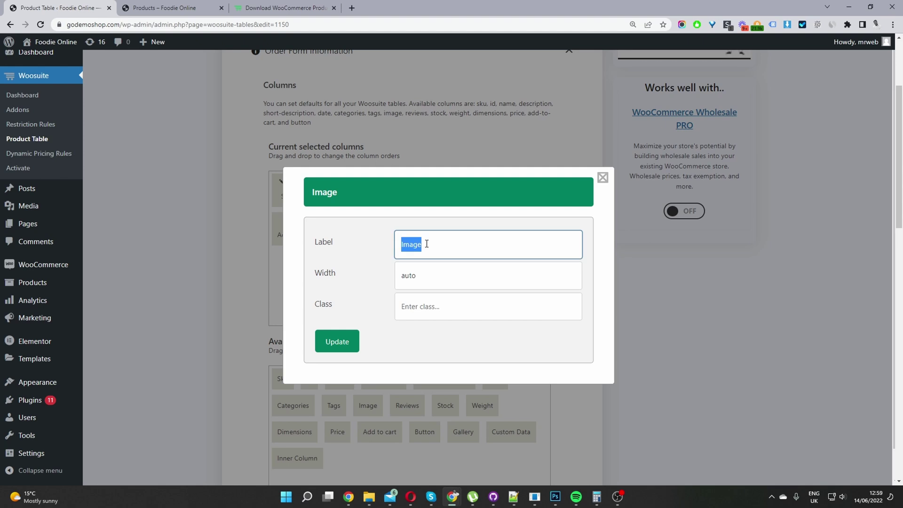
{"action": "type", "text": "Product Image"}
{"action": "left_click", "coordinate": [427, 276]}
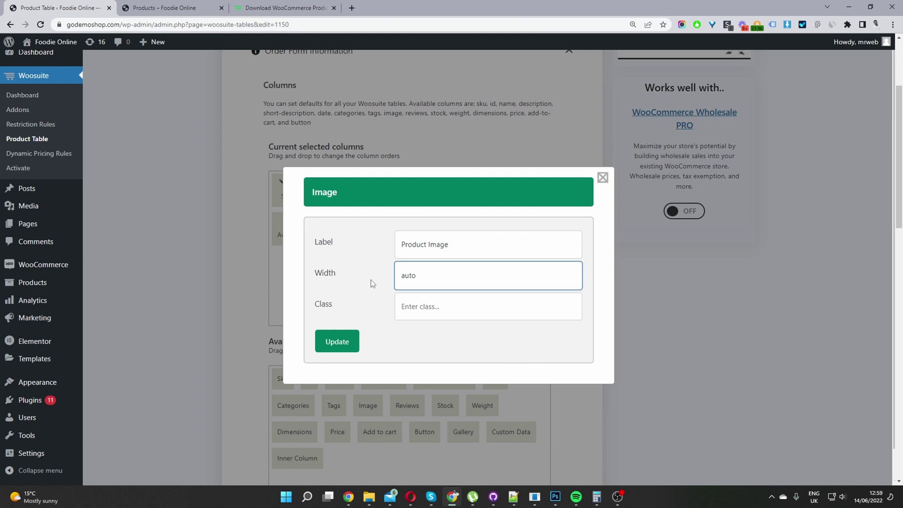
{"action": "left_click", "coordinate": [409, 307]}
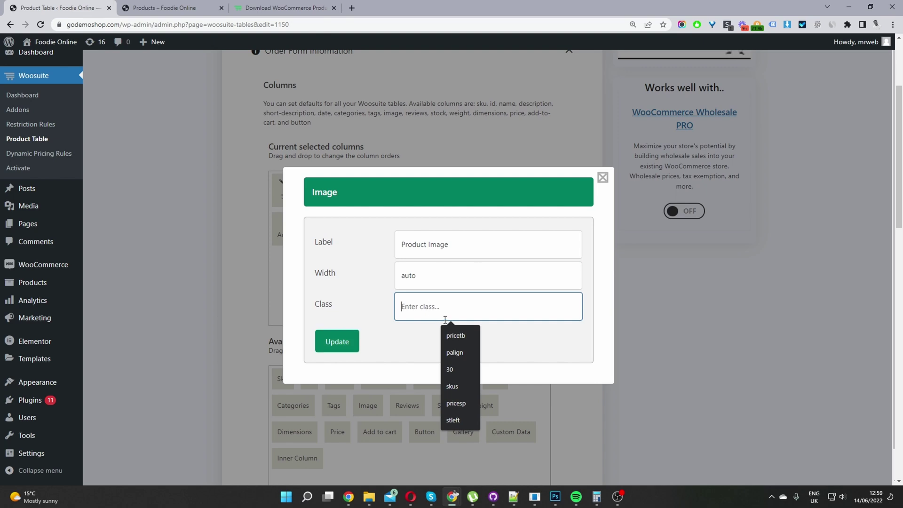
{"action": "left_click", "coordinate": [345, 348]}
- Scroll past image size 70x50 and description length 10, then expand Bulk Add To Cart
{"action": "scroll", "coordinate": [574, 253], "scroll_direction": "down", "scroll_amount": 5}
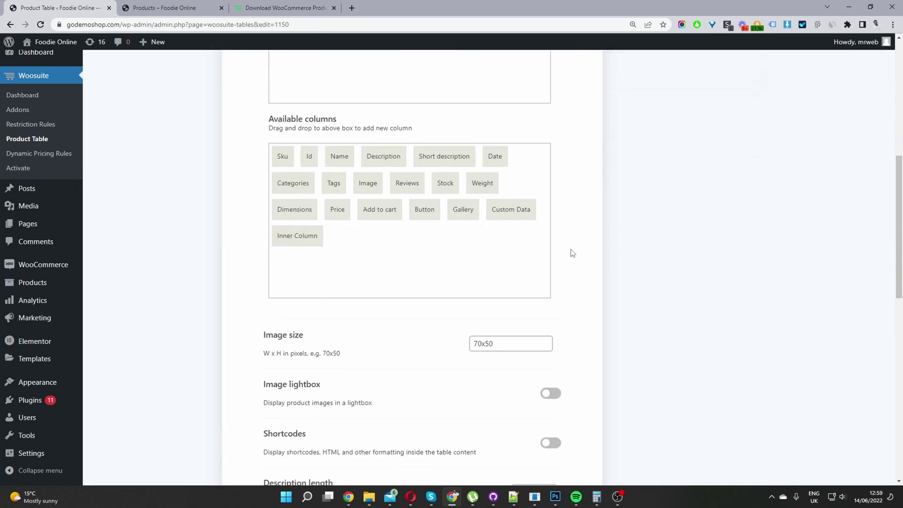
{"action": "scroll", "coordinate": [572, 253], "scroll_direction": "down", "scroll_amount": 3}
{"action": "left_click_drag", "start_coordinate": [491, 220], "coordinate": [497, 214]}
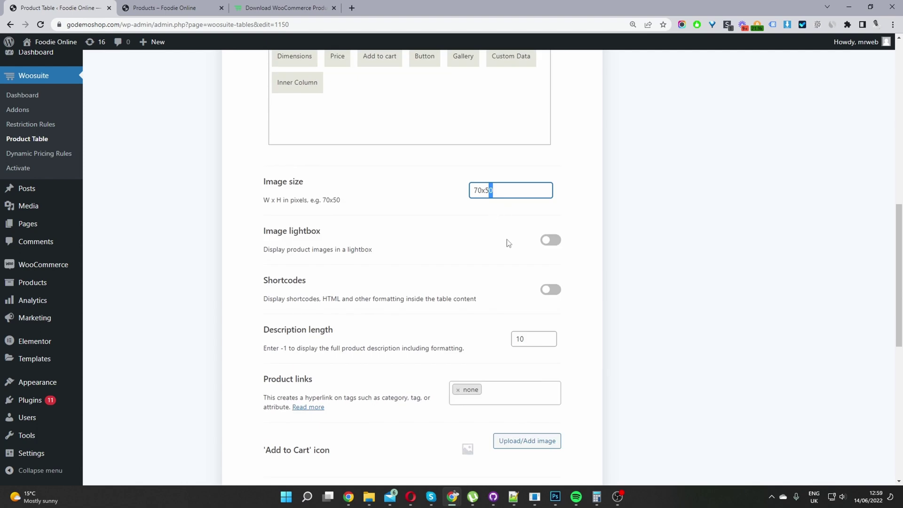
{"action": "scroll", "coordinate": [507, 242], "scroll_direction": "down", "scroll_amount": 2}
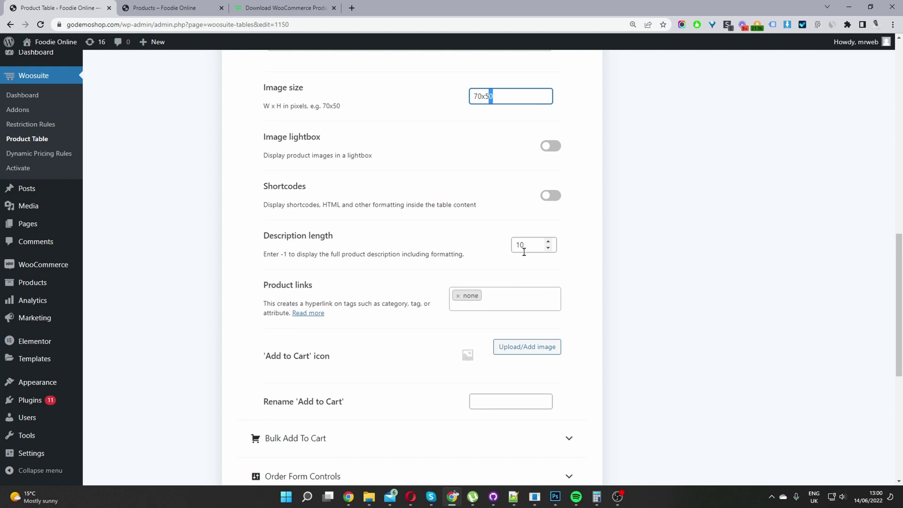
{"action": "scroll", "coordinate": [518, 315], "scroll_direction": "down", "scroll_amount": 2}
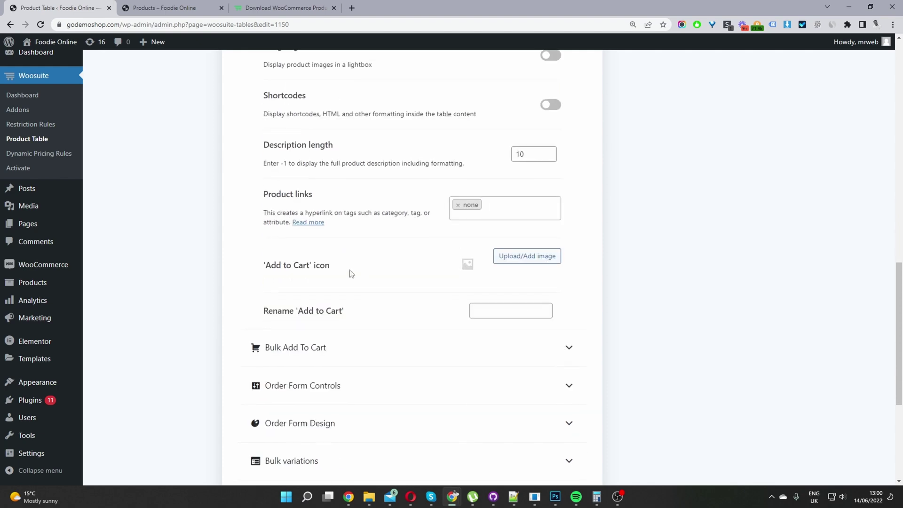
{"action": "scroll", "coordinate": [379, 307], "scroll_direction": "down", "scroll_amount": 1}
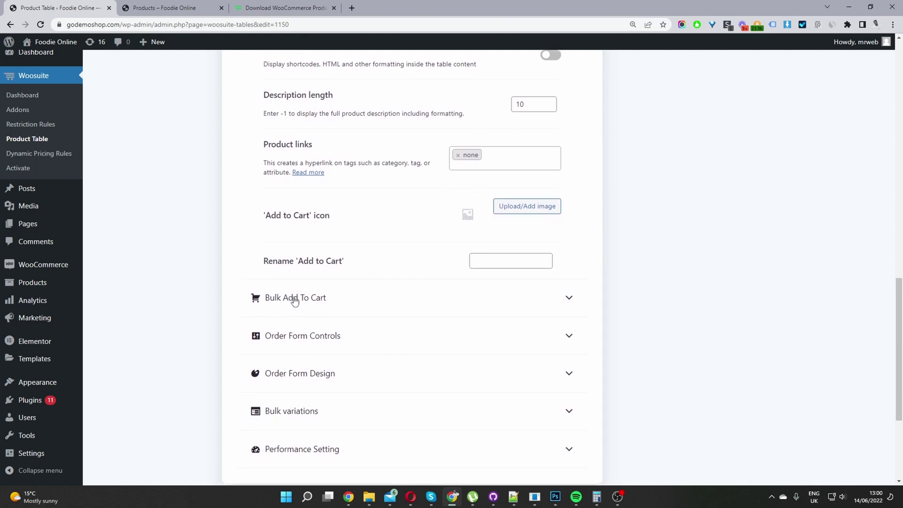
{"action": "left_click", "coordinate": [294, 298]}
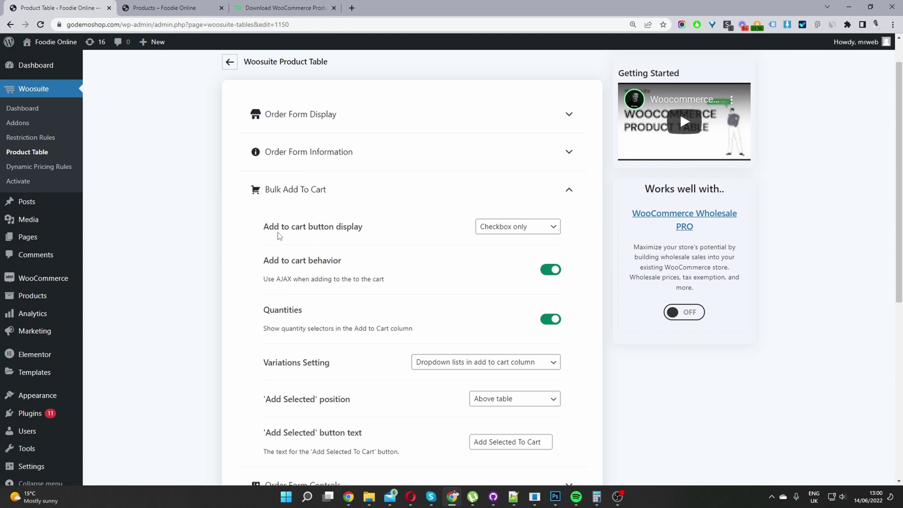
- Set the add to cart display to Button and checkbox, keeping quantities switched on
{"action": "left_click", "coordinate": [503, 227]}
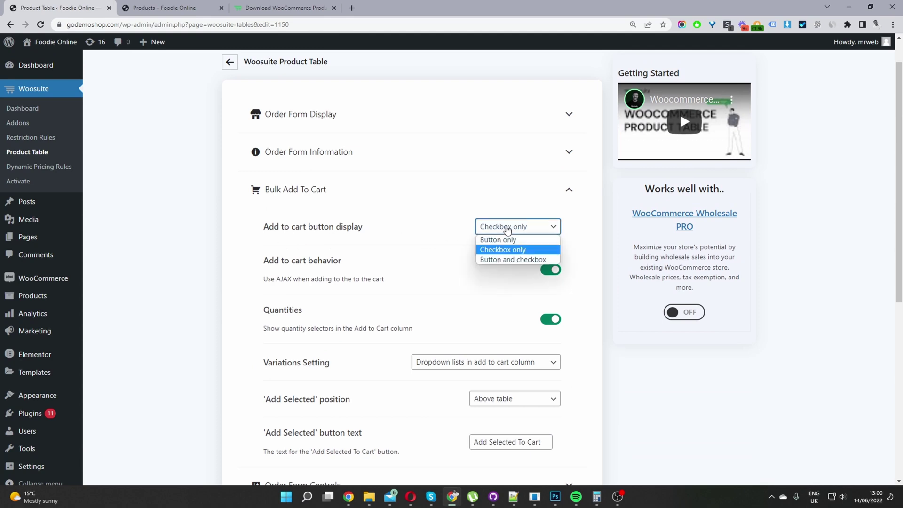
{"action": "left_click", "coordinate": [505, 260]}
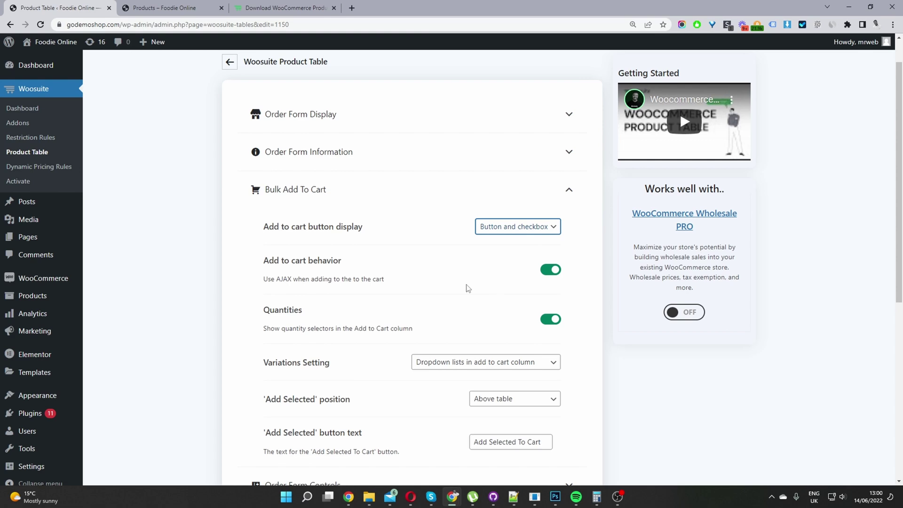
{"action": "left_click", "coordinate": [550, 319]}
{"action": "left_click", "coordinate": [550, 319]}
{"action": "scroll", "coordinate": [487, 316], "scroll_direction": "down", "scroll_amount": 2}
{"action": "scroll", "coordinate": [487, 316], "scroll_direction": "down", "scroll_amount": 1}
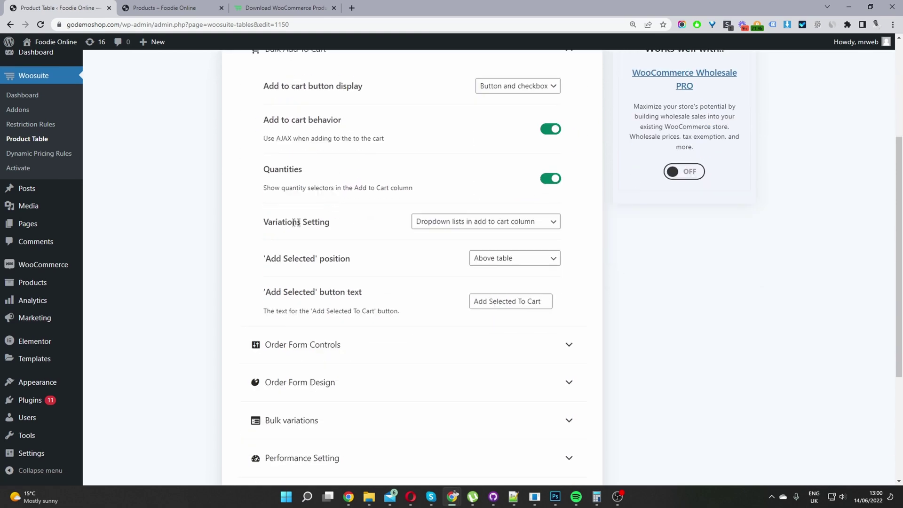
- Keep variations shown as dropdown lists in the add to cart column
{"action": "left_click", "coordinate": [442, 227]}
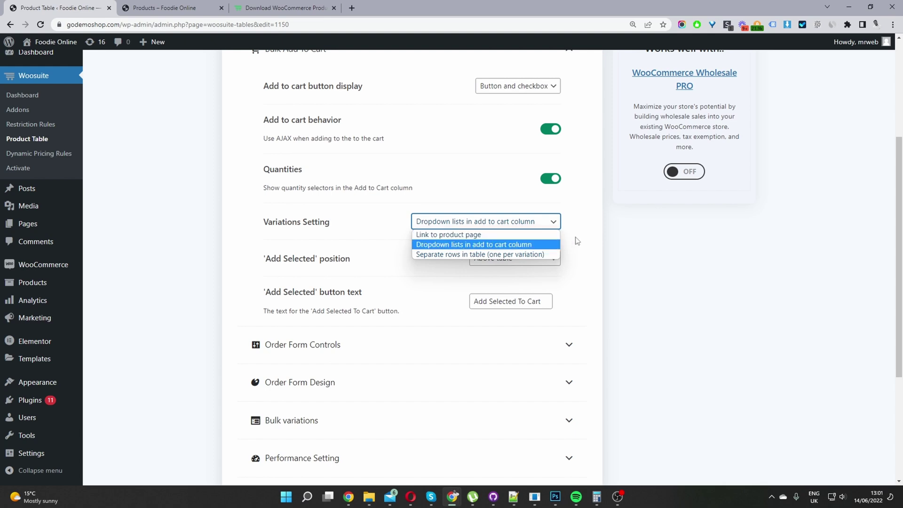
{"action": "left_click", "coordinate": [497, 244]}
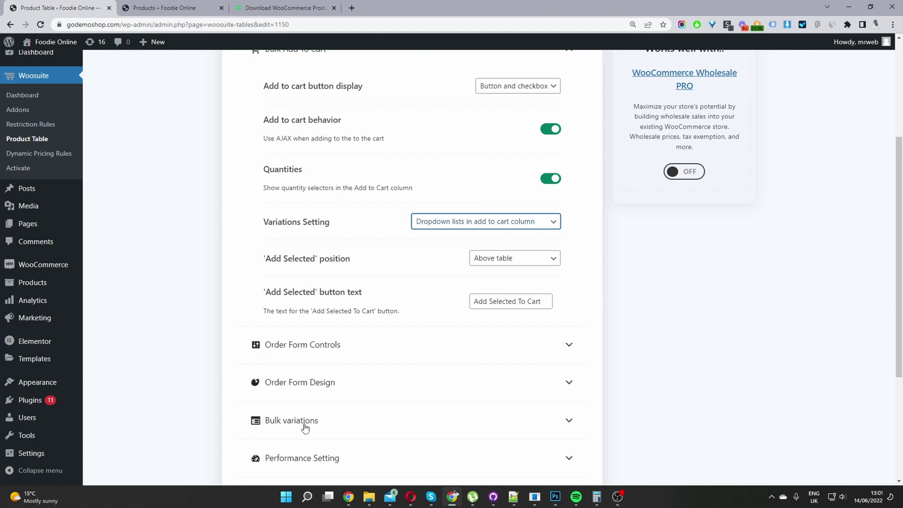
{"action": "left_click", "coordinate": [441, 226]}
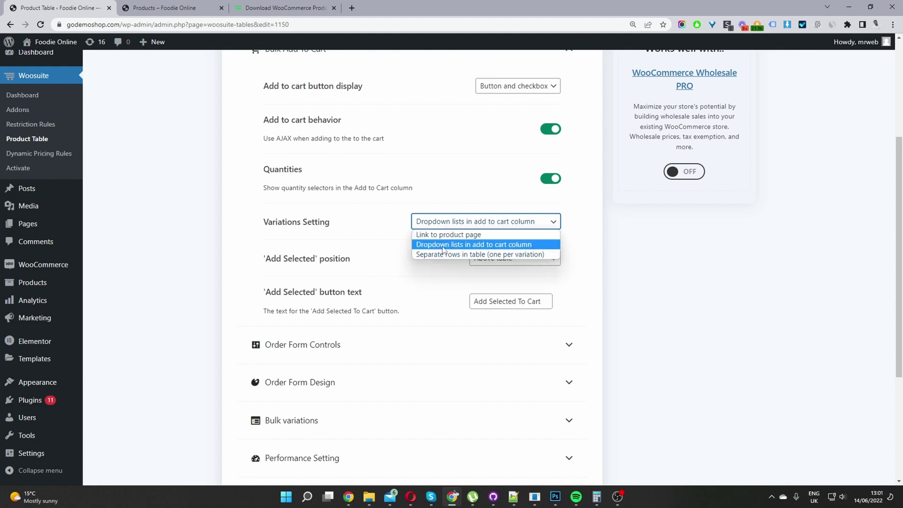
{"action": "left_click", "coordinate": [600, 245]}
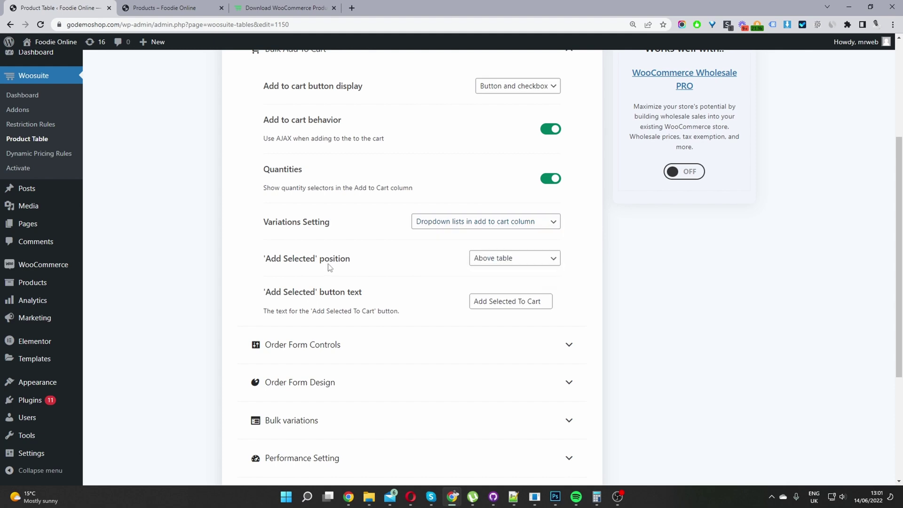
- Place the Add Selected button above and below the table, then expand Order Form Controls
{"action": "left_click", "coordinate": [489, 260]}
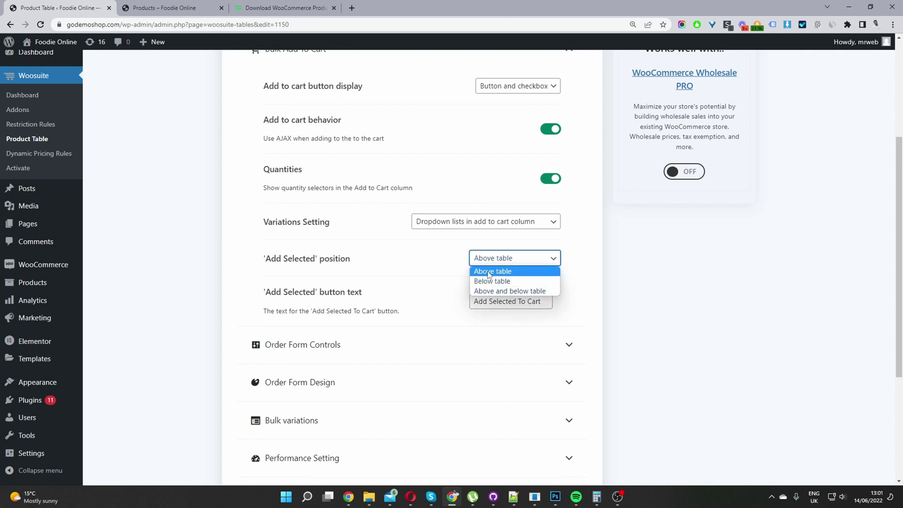
{"action": "left_click", "coordinate": [496, 290]}
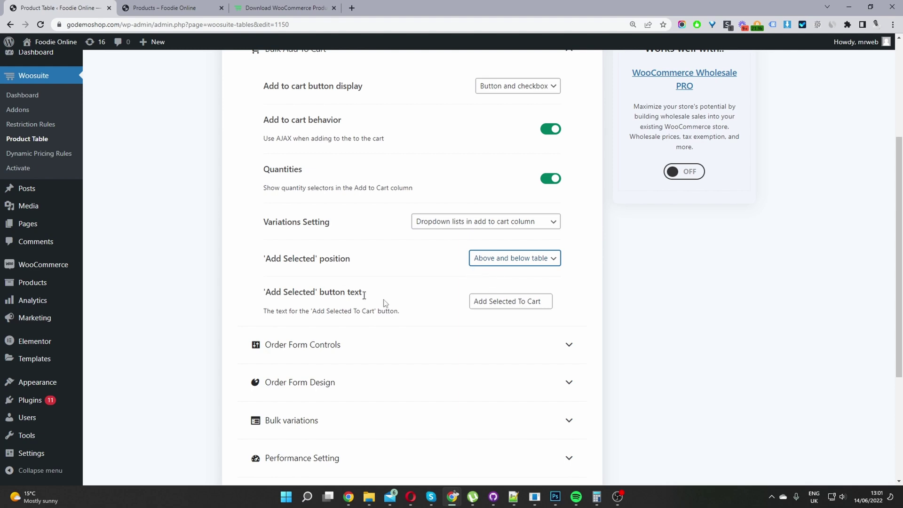
{"action": "left_click_drag", "start_coordinate": [481, 301], "coordinate": [545, 301]}
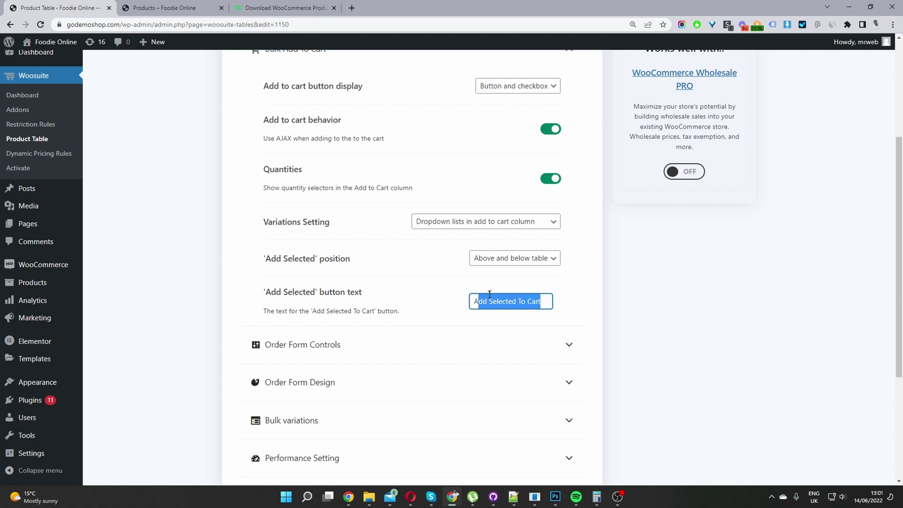
{"action": "scroll", "coordinate": [579, 334], "scroll_direction": "down", "scroll_amount": 3}
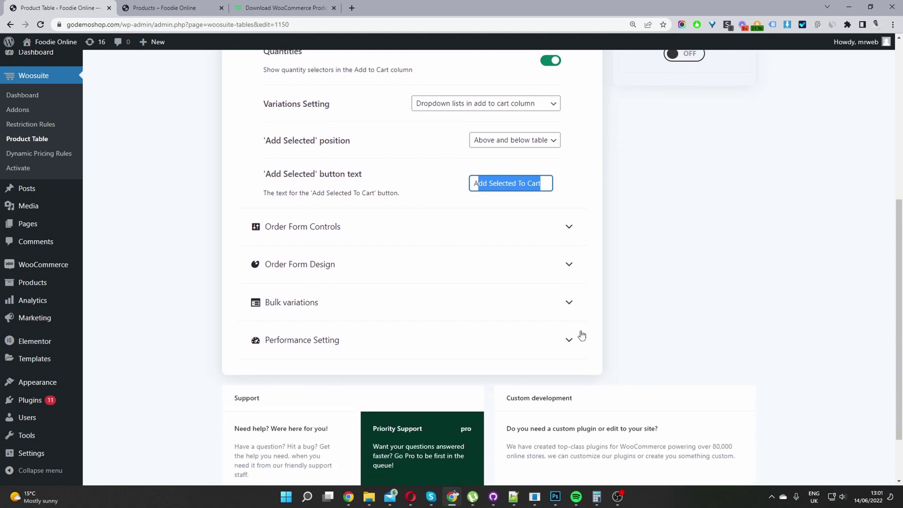
{"action": "left_click", "coordinate": [498, 201]}
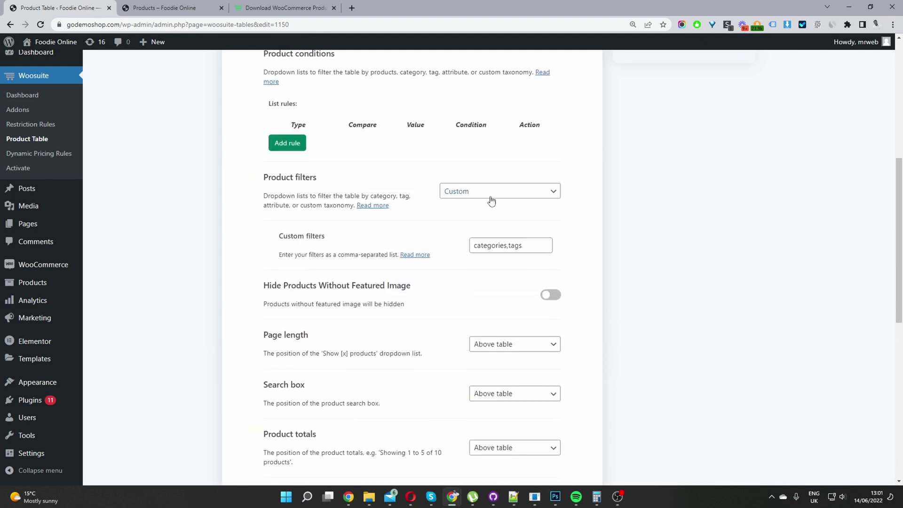
- Add a product condition rule: Categories IN Accessories
{"action": "scroll", "coordinate": [501, 269], "scroll_direction": "up", "scroll_amount": 3}
{"action": "scroll", "coordinate": [472, 263], "scroll_direction": "down", "scroll_amount": 1}
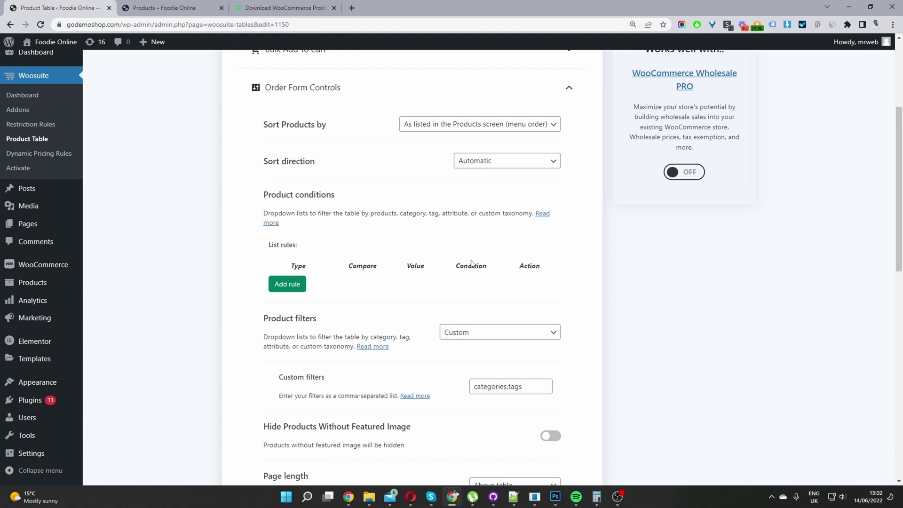
{"action": "left_click", "coordinate": [291, 287]}
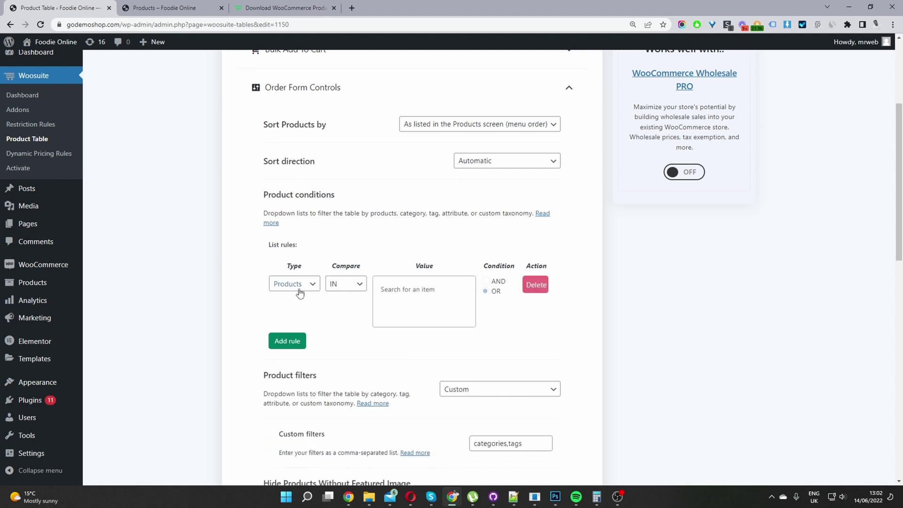
{"action": "left_click", "coordinate": [299, 292]}
{"action": "left_click", "coordinate": [408, 303]}
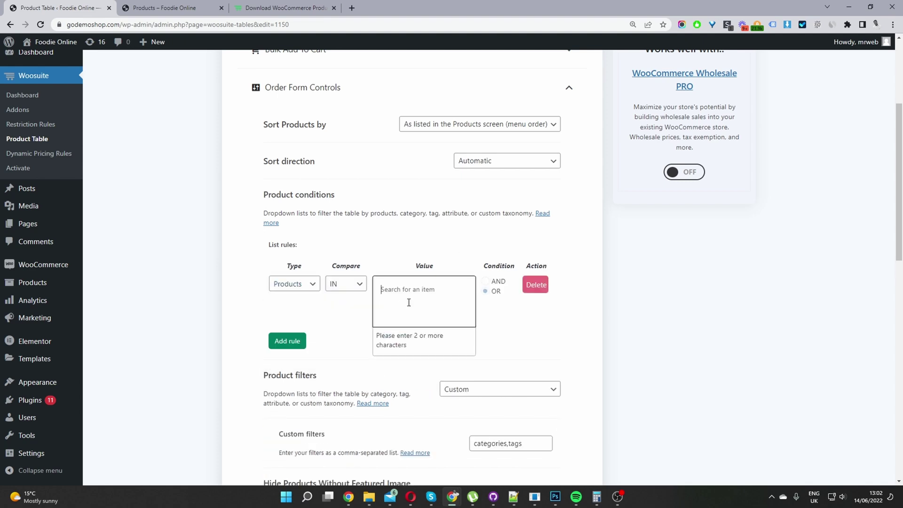
{"action": "left_click", "coordinate": [299, 283]}
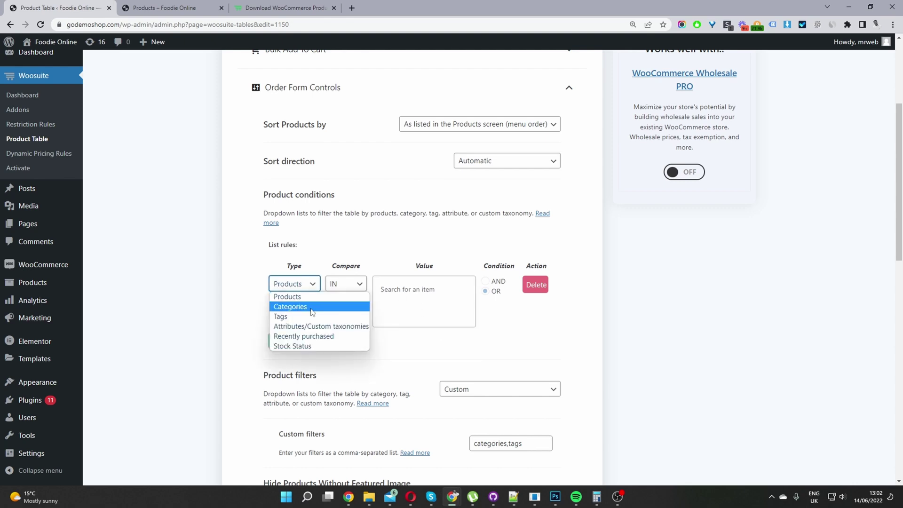
{"action": "left_click", "coordinate": [312, 306]}
{"action": "left_click", "coordinate": [413, 300]}
{"action": "left_click", "coordinate": [408, 292]}
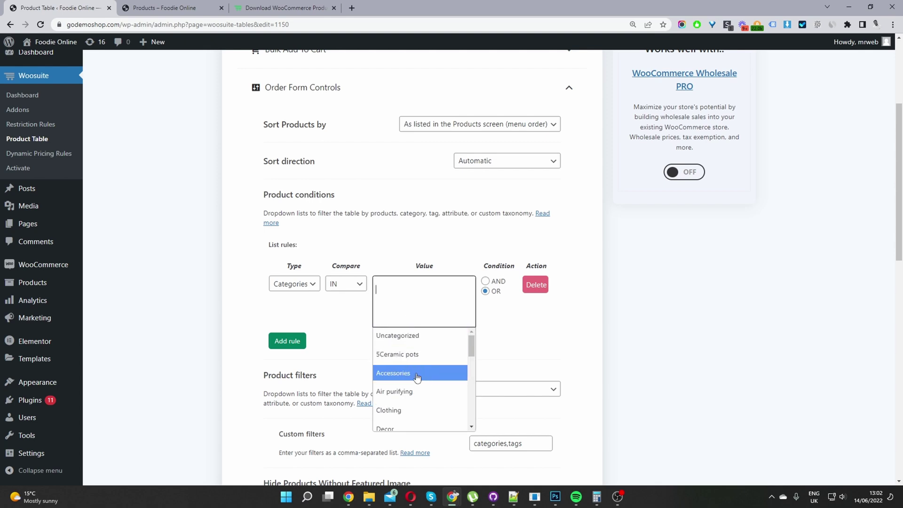
{"action": "left_click", "coordinate": [417, 375]}
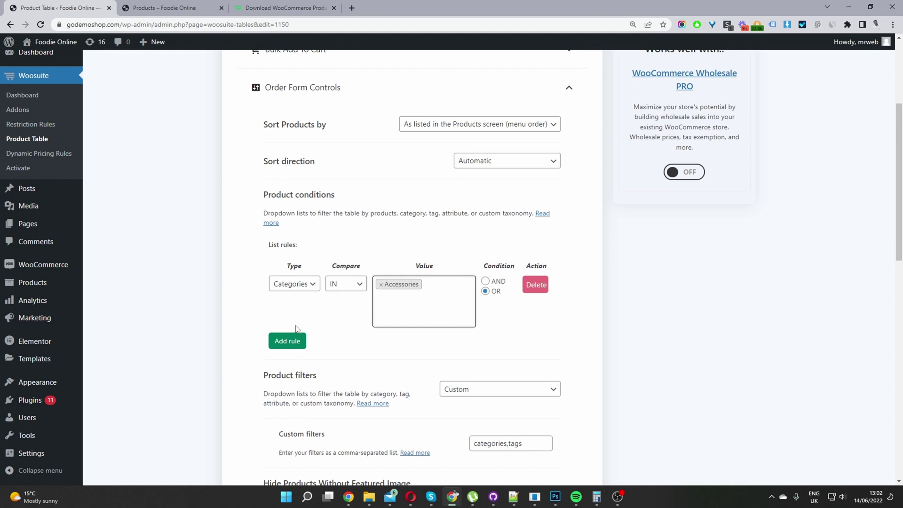
- Add a Stock Status In Stock rule, then delete both condition rules
{"action": "left_click", "coordinate": [295, 342]}
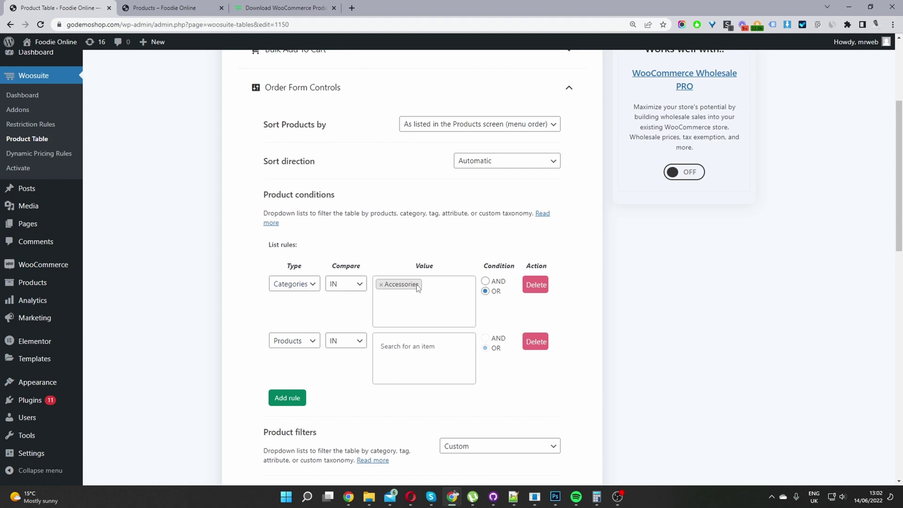
{"action": "left_click", "coordinate": [295, 339]}
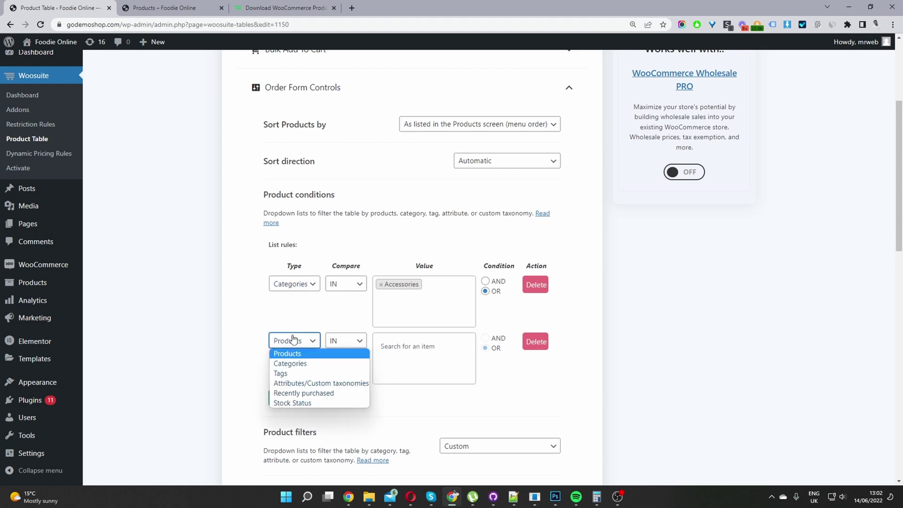
{"action": "left_click", "coordinate": [306, 403]}
{"action": "left_click", "coordinate": [407, 353]}
{"action": "left_click", "coordinate": [416, 350]}
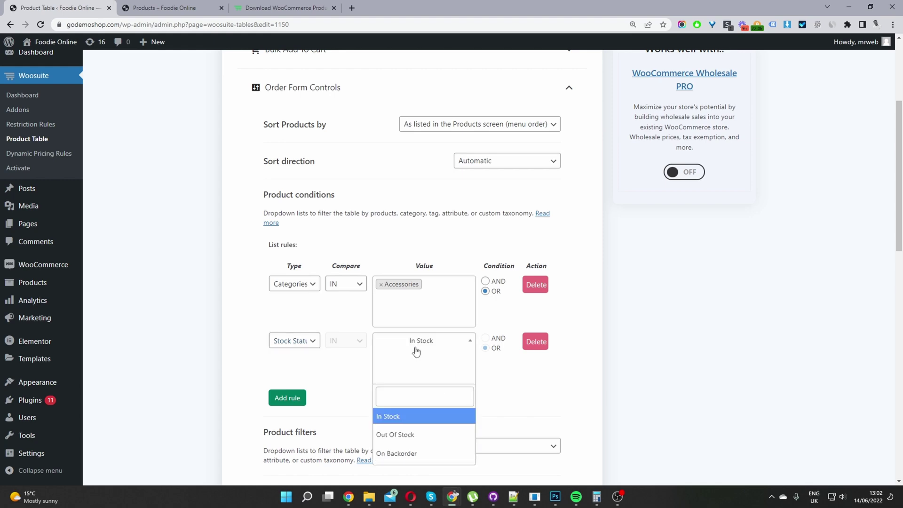
{"action": "left_click", "coordinate": [525, 376]}
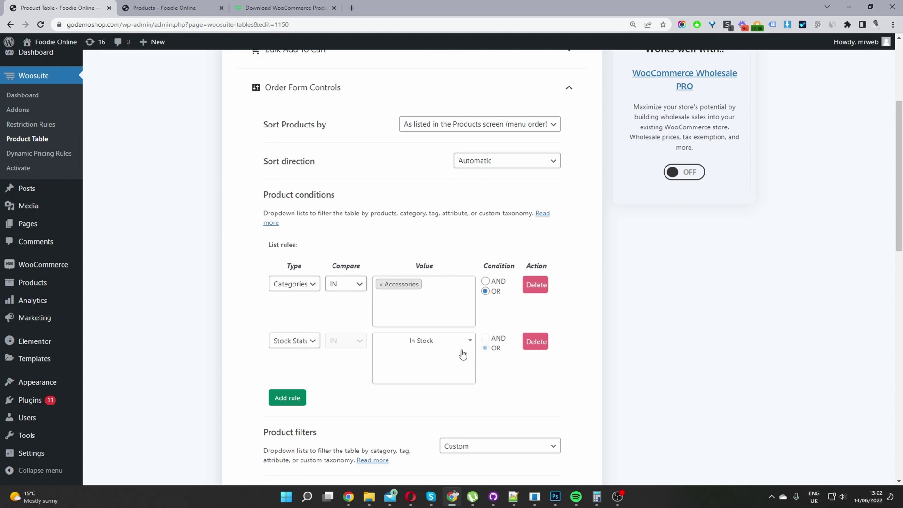
{"action": "left_click", "coordinate": [539, 344]}
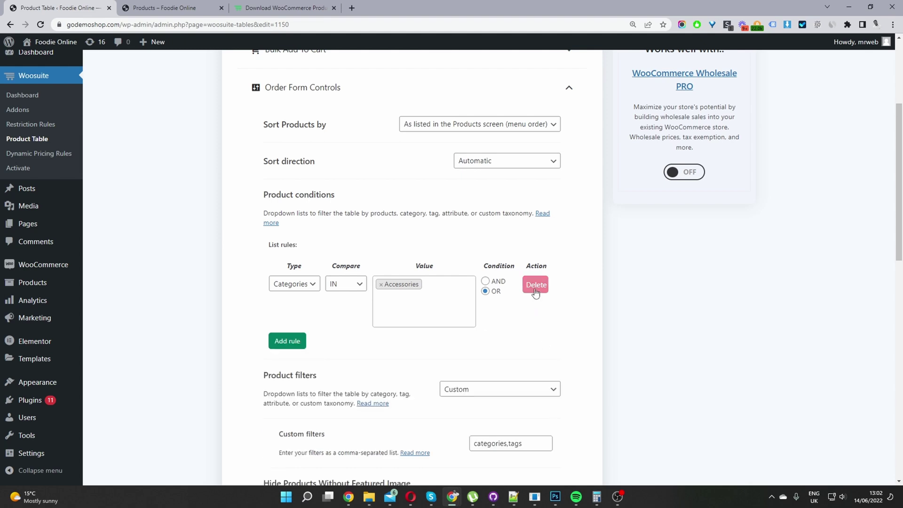
{"action": "left_click", "coordinate": [536, 291]}
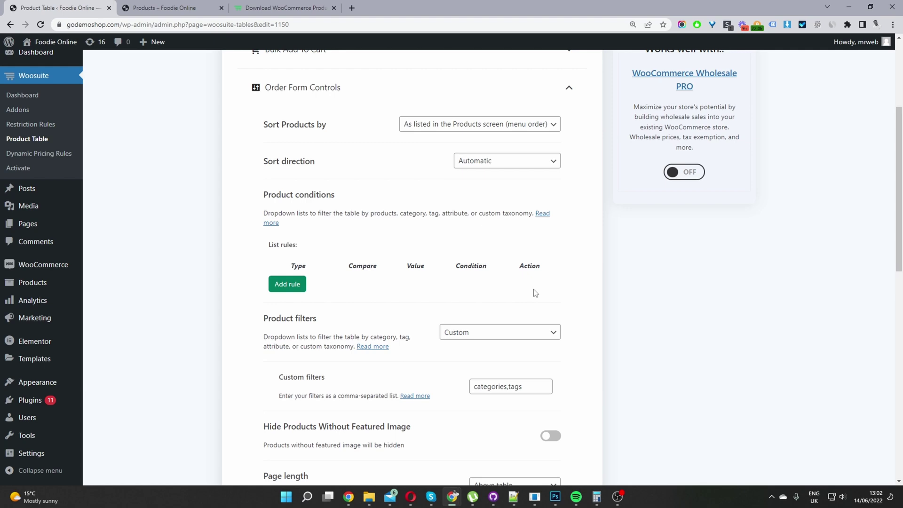
{"action": "scroll", "coordinate": [535, 291], "scroll_direction": "down", "scroll_amount": 3}
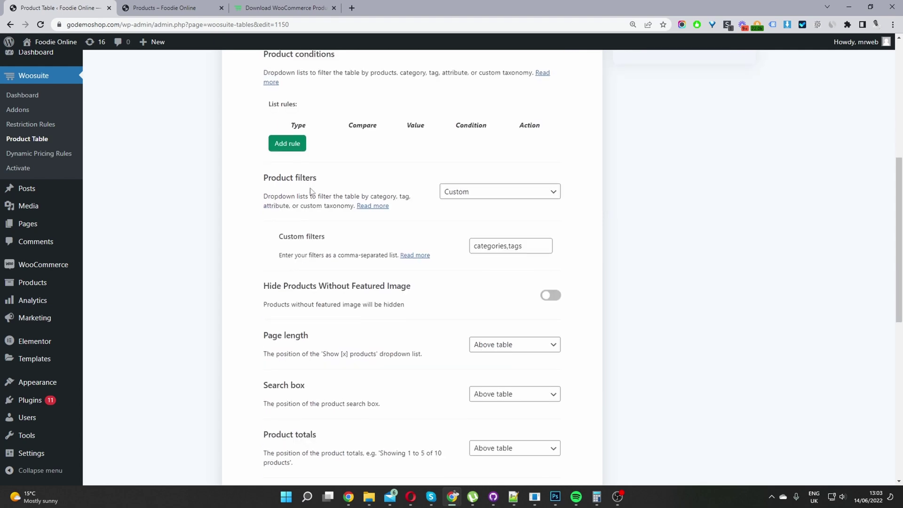
{"action": "left_click", "coordinate": [489, 201]}
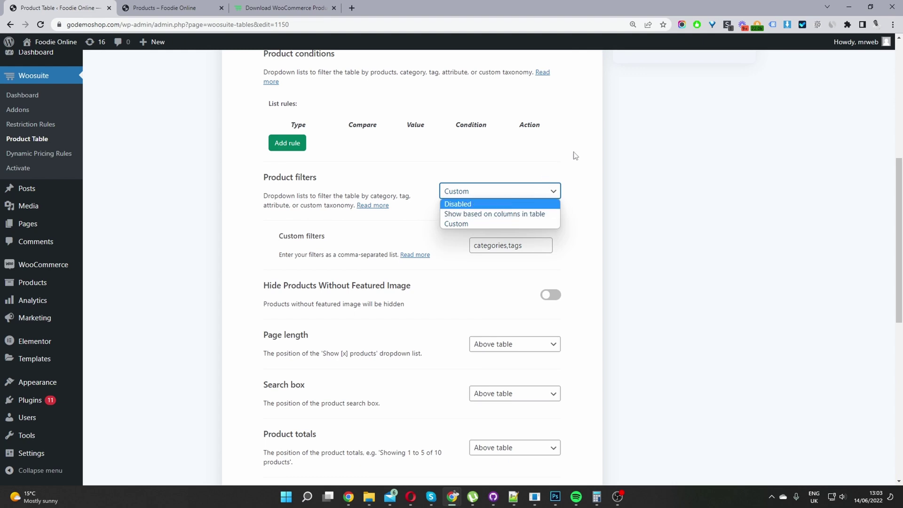
{"action": "scroll", "coordinate": [371, 209], "scroll_direction": "up", "scroll_amount": 7}
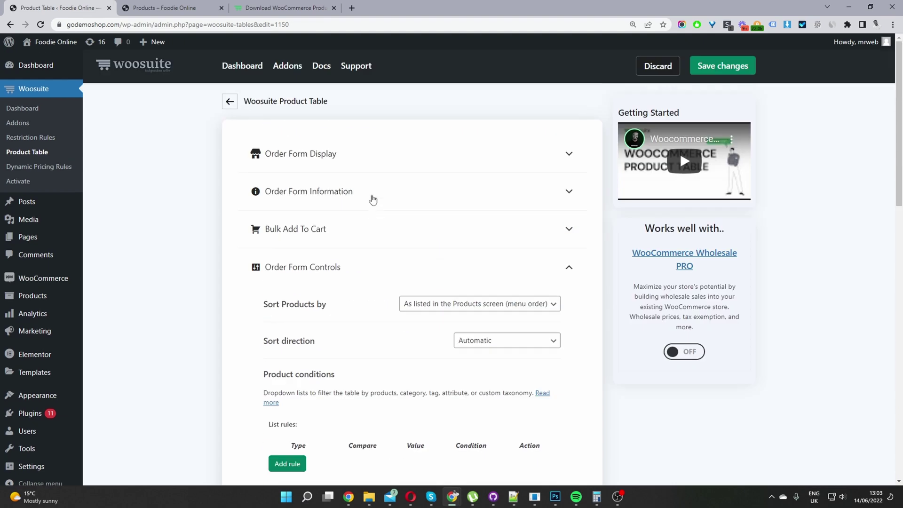
{"action": "left_click", "coordinate": [371, 197]}
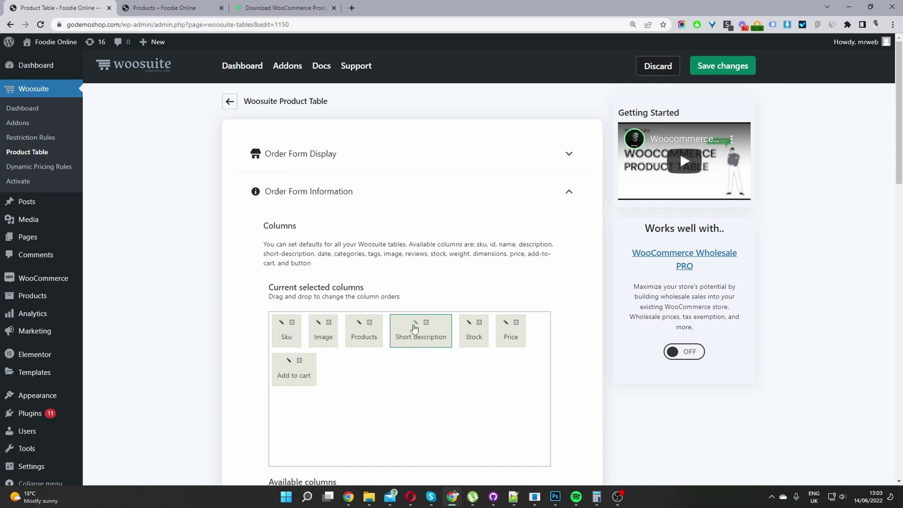
{"action": "scroll", "coordinate": [414, 328], "scroll_direction": "down", "scroll_amount": 8}
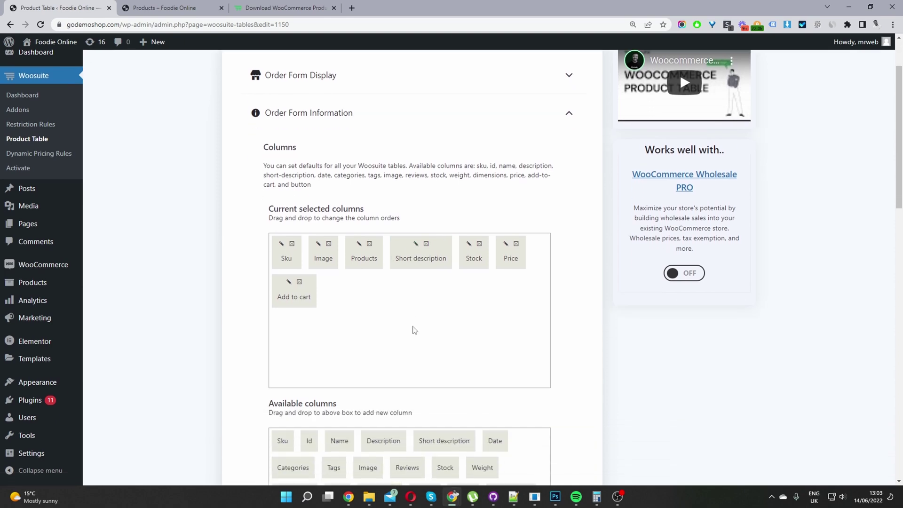
{"action": "scroll", "coordinate": [412, 330], "scroll_direction": "down", "scroll_amount": 7}
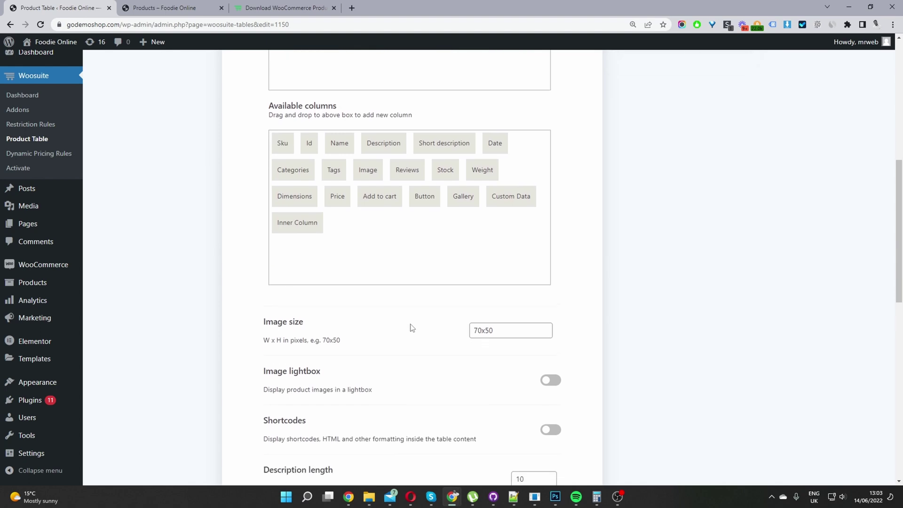
{"action": "scroll", "coordinate": [424, 355], "scroll_direction": "down", "scroll_amount": 2}
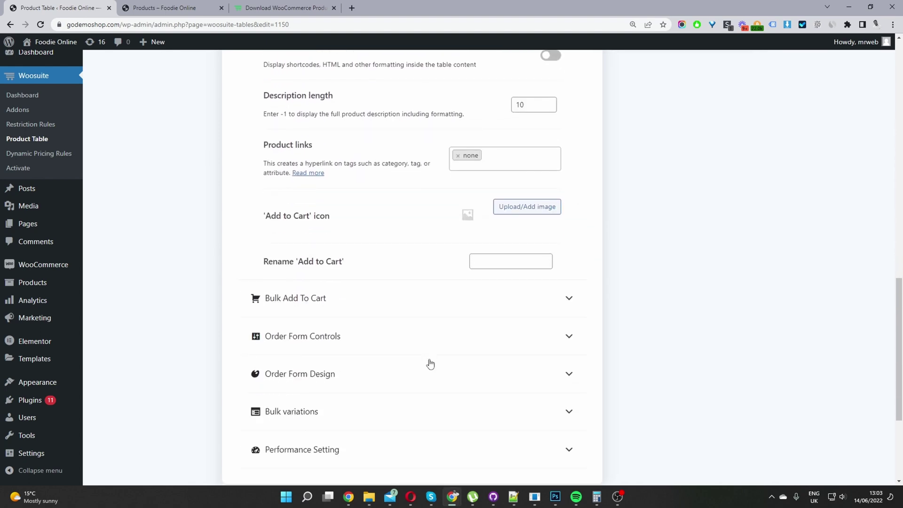
{"action": "left_click", "coordinate": [430, 366]}
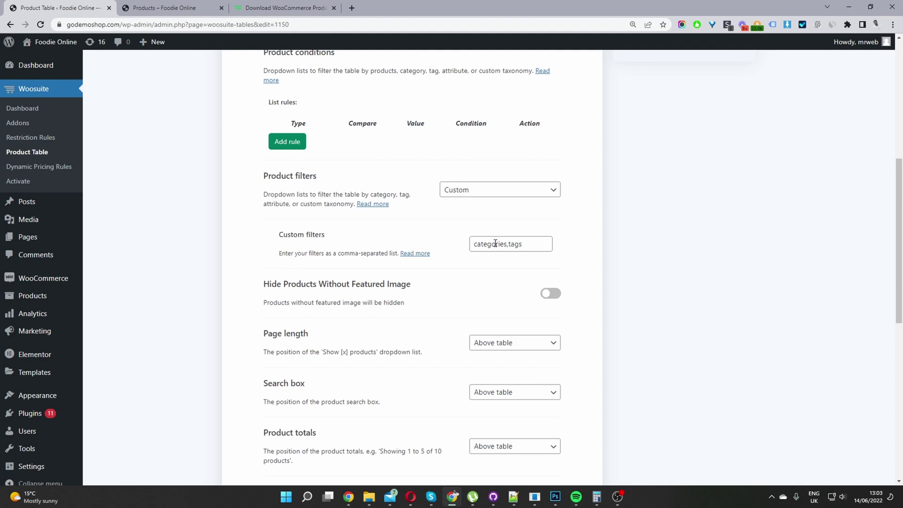
- Set the Custom filters to 'categories,tags,attributes,sale'
{"action": "left_click_drag", "start_coordinate": [498, 244], "coordinate": [472, 242]}
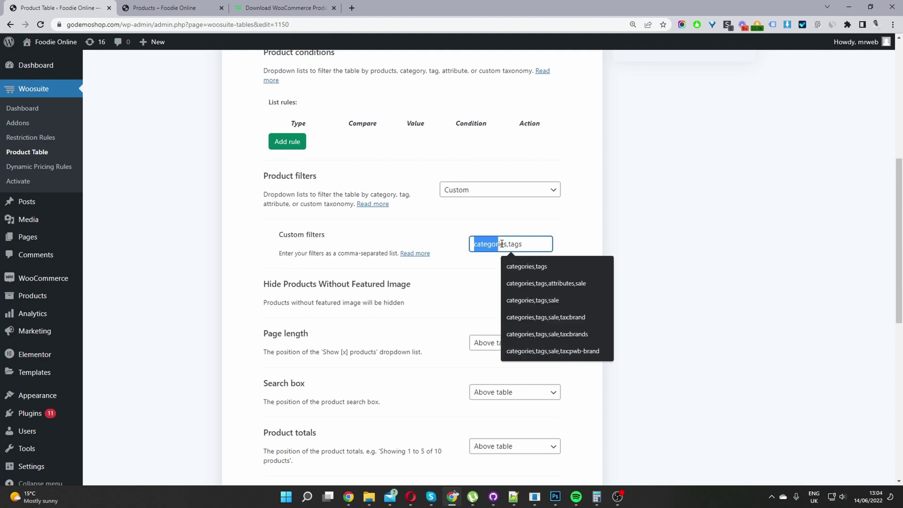
{"action": "left_click", "coordinate": [522, 243]}
{"action": "left_click", "coordinate": [540, 282]}
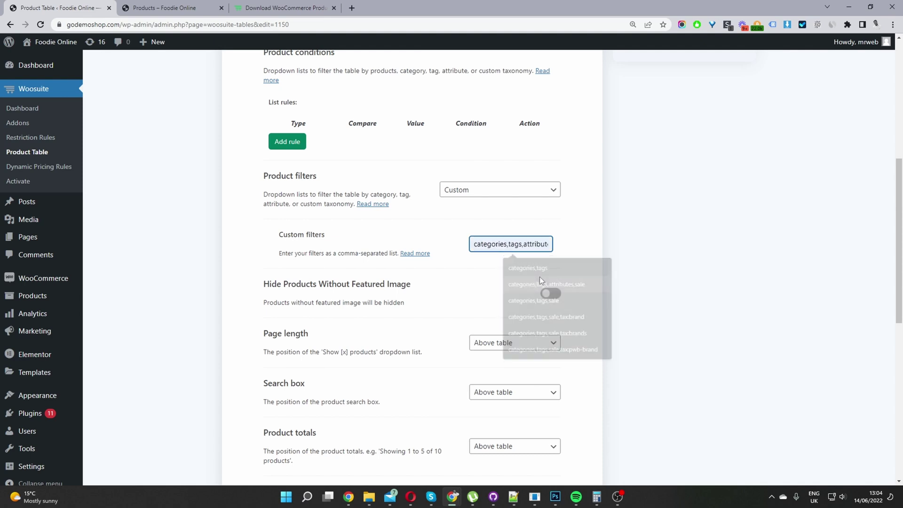
{"action": "left_click_drag", "start_coordinate": [537, 243], "coordinate": [607, 252]}
{"action": "left_click_drag", "start_coordinate": [535, 244], "coordinate": [548, 243]}
{"action": "left_click", "coordinate": [574, 263]}
{"action": "scroll", "coordinate": [517, 188], "scroll_direction": "down", "scroll_amount": 4}
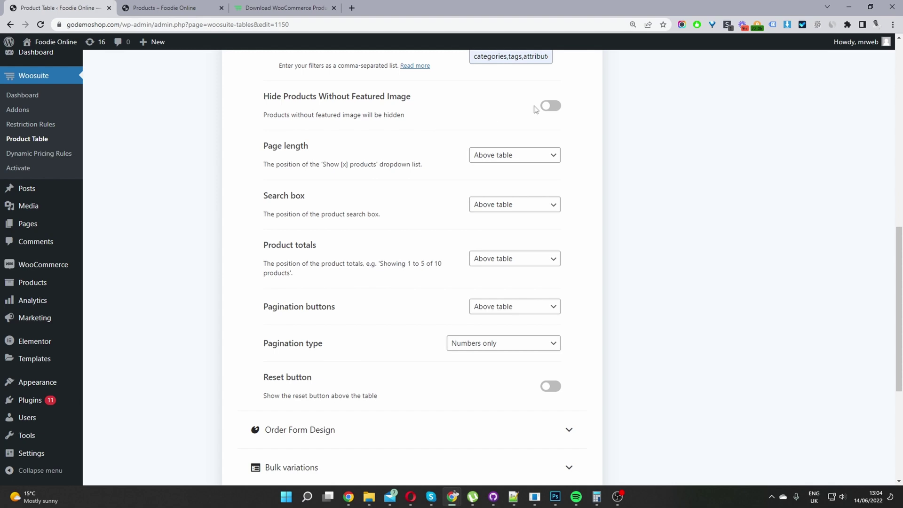
- Turn on Hide Products Without Featured Image and the Reset button toggles
{"action": "left_click", "coordinate": [558, 108]}
{"action": "scroll", "coordinate": [359, 121], "scroll_direction": "down", "scroll_amount": 2}
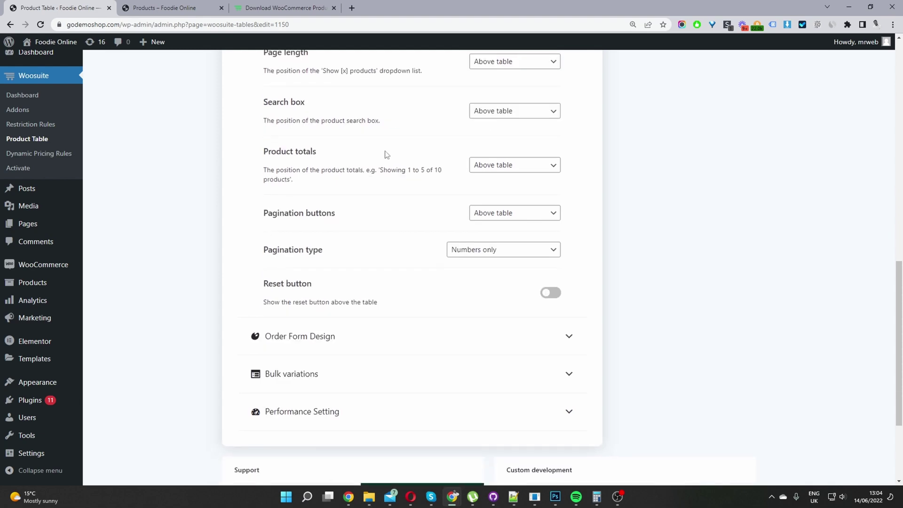
{"action": "scroll", "coordinate": [405, 160], "scroll_direction": "down", "scroll_amount": 3}
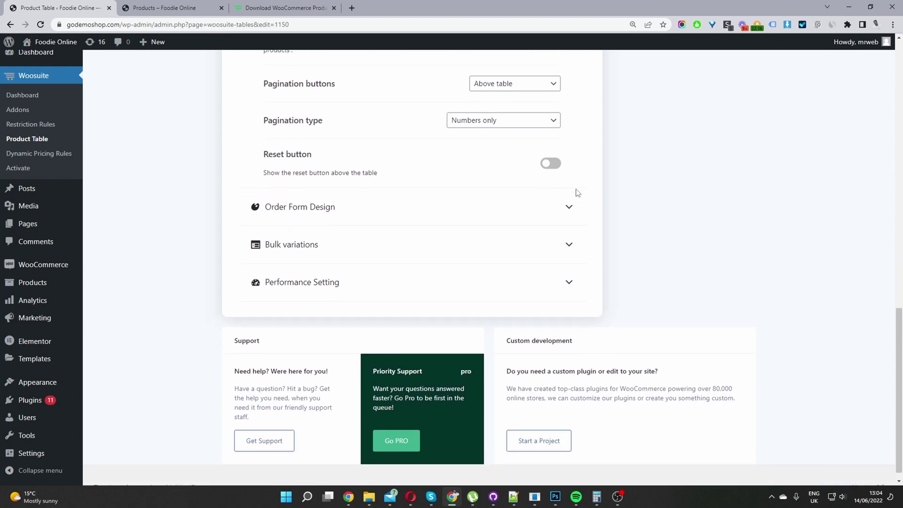
{"action": "left_click", "coordinate": [555, 155]}
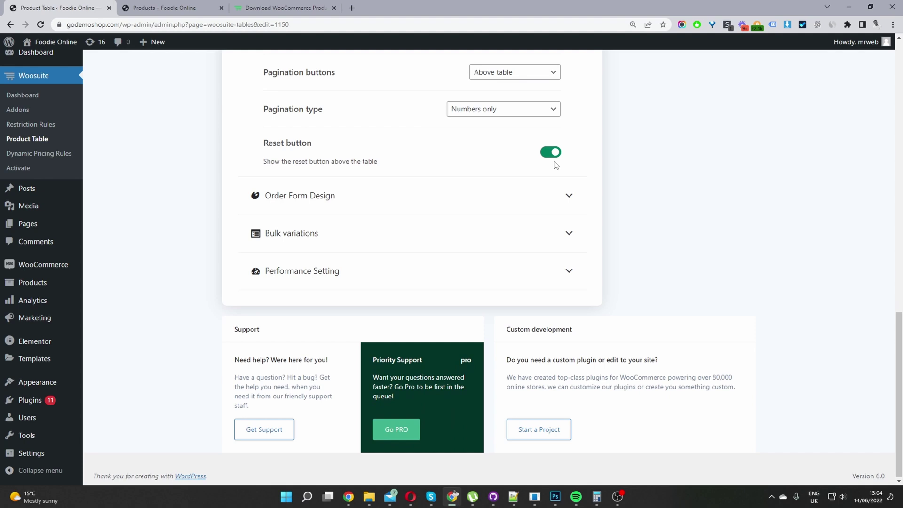
- Review the Order Form Design and Custom CSS options, then expand Bulk variations
{"action": "left_click", "coordinate": [358, 201]}
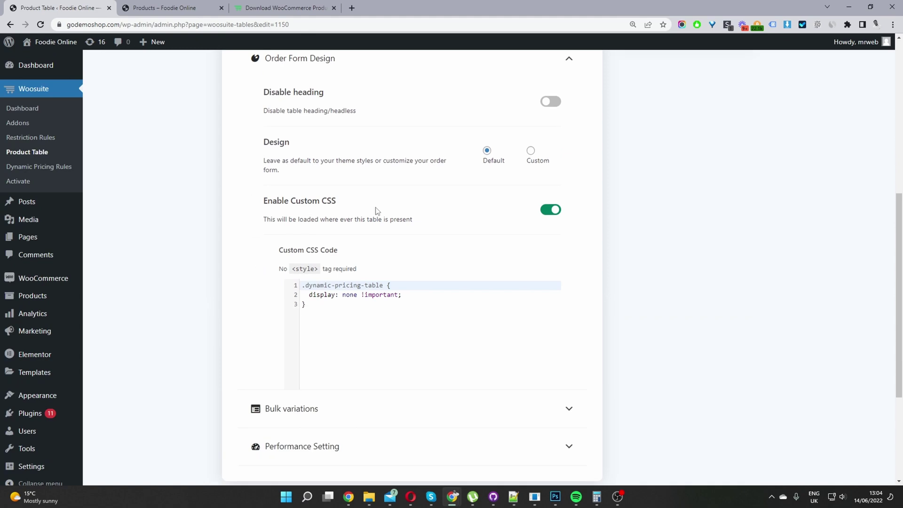
{"action": "scroll", "coordinate": [660, 255], "scroll_direction": "up", "scroll_amount": 2}
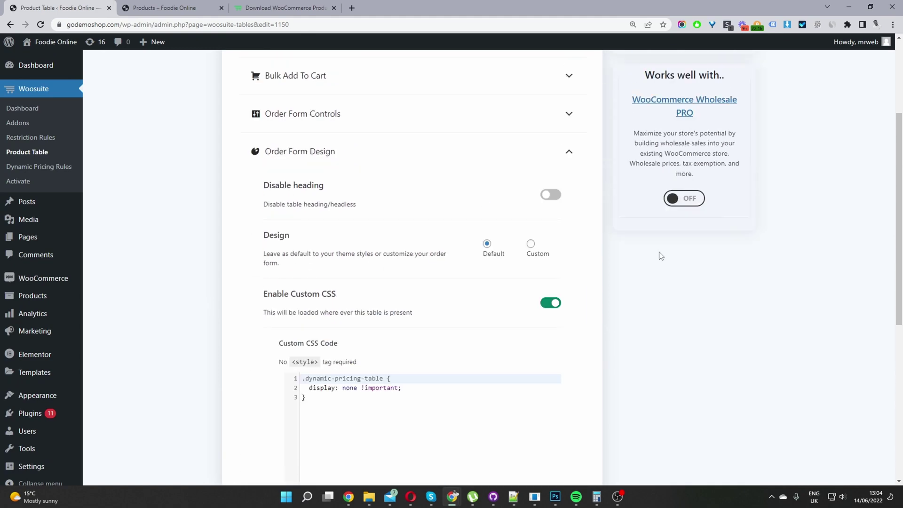
{"action": "scroll", "coordinate": [414, 241], "scroll_direction": "down", "scroll_amount": 5}
{"action": "scroll", "coordinate": [429, 246], "scroll_direction": "up", "scroll_amount": 3}
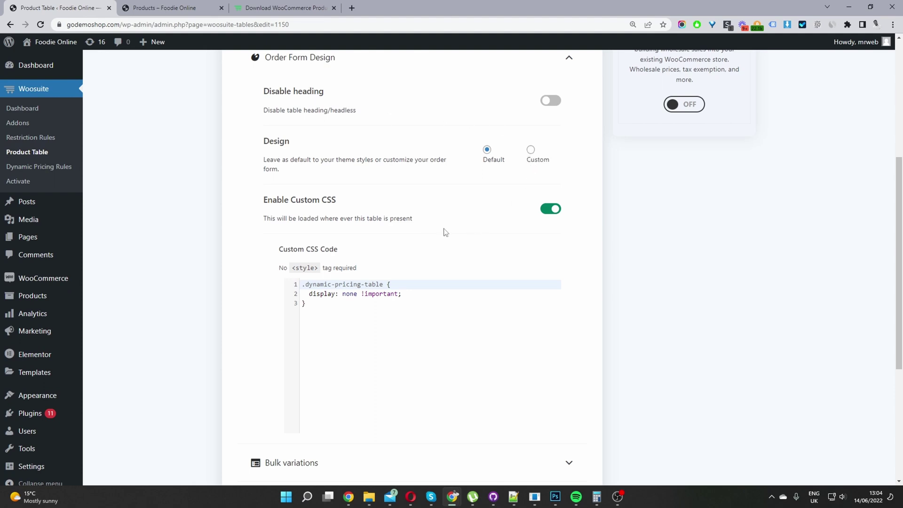
{"action": "scroll", "coordinate": [405, 329], "scroll_direction": "down", "scroll_amount": 5}
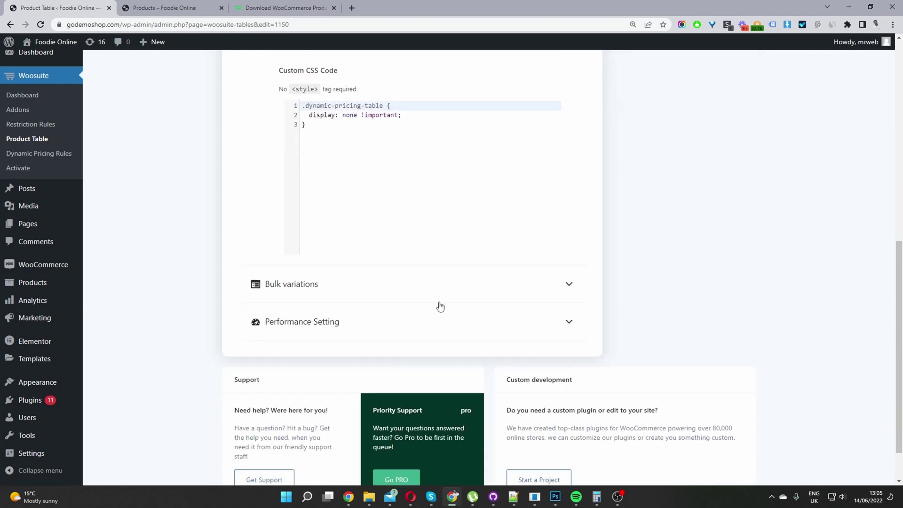
{"action": "left_click", "coordinate": [490, 231]}
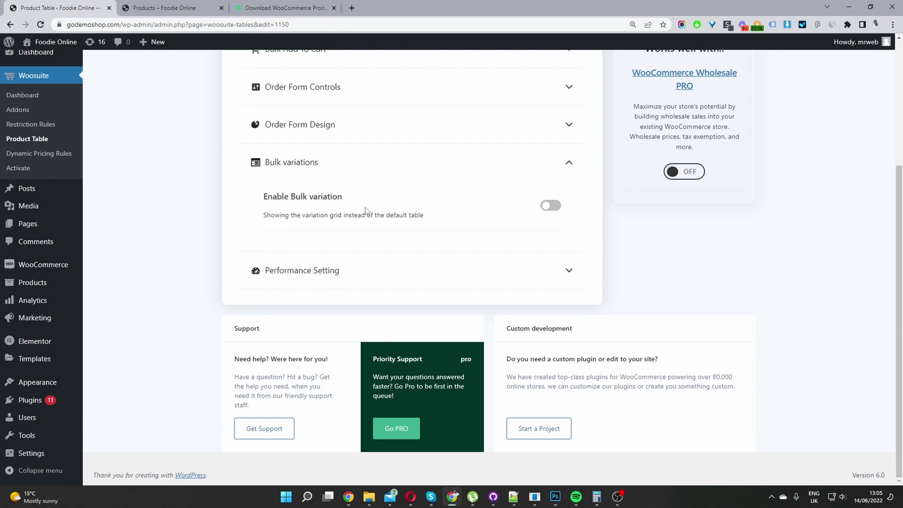
- Review Performance Setting, save the Checkbox Add To Cart table, and return to the table list
{"action": "left_click", "coordinate": [375, 269]}
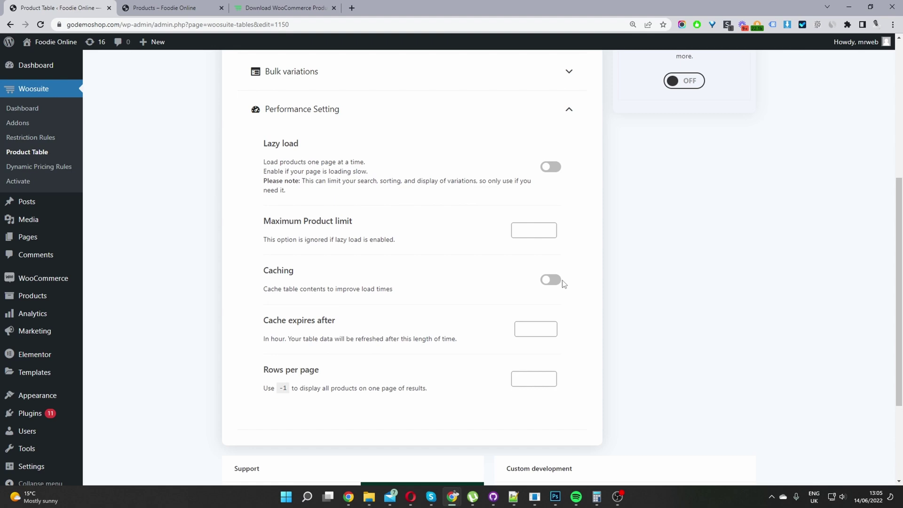
{"action": "scroll", "coordinate": [559, 291], "scroll_direction": "up", "scroll_amount": 6}
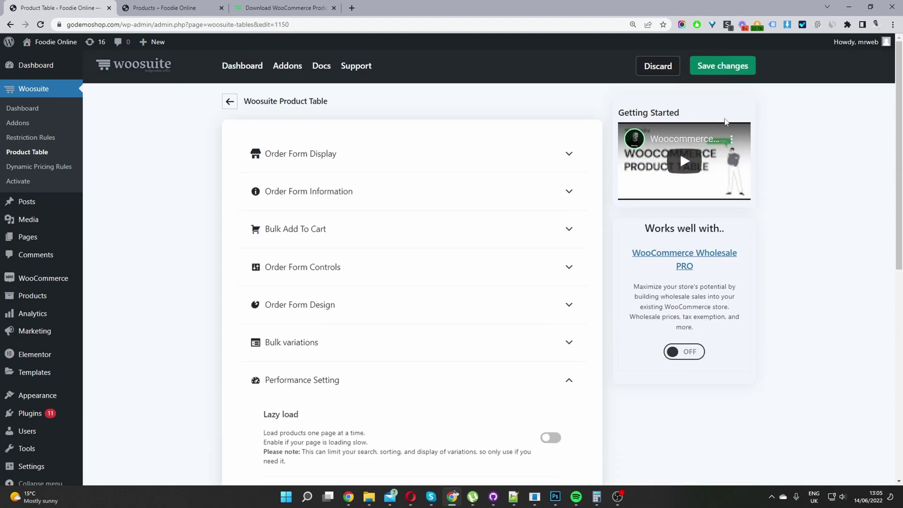
{"action": "left_click", "coordinate": [730, 71]}
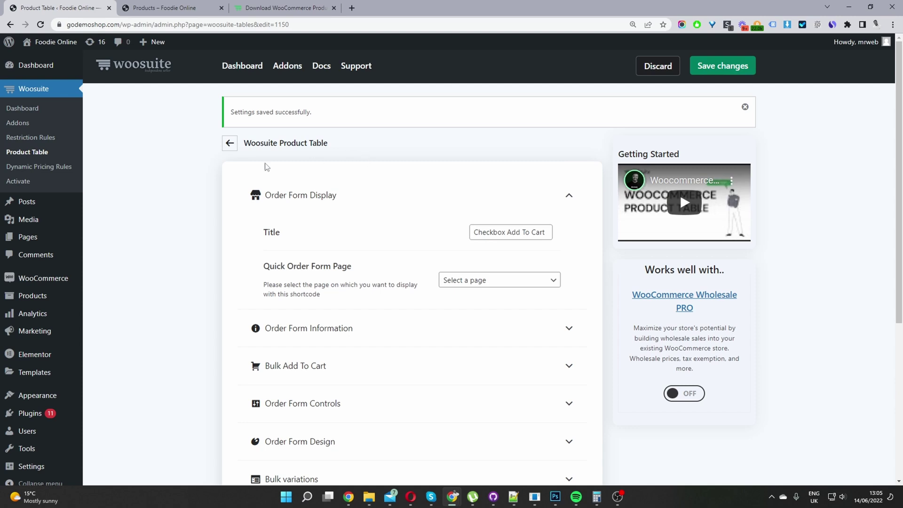
{"action": "left_click", "coordinate": [232, 145]}
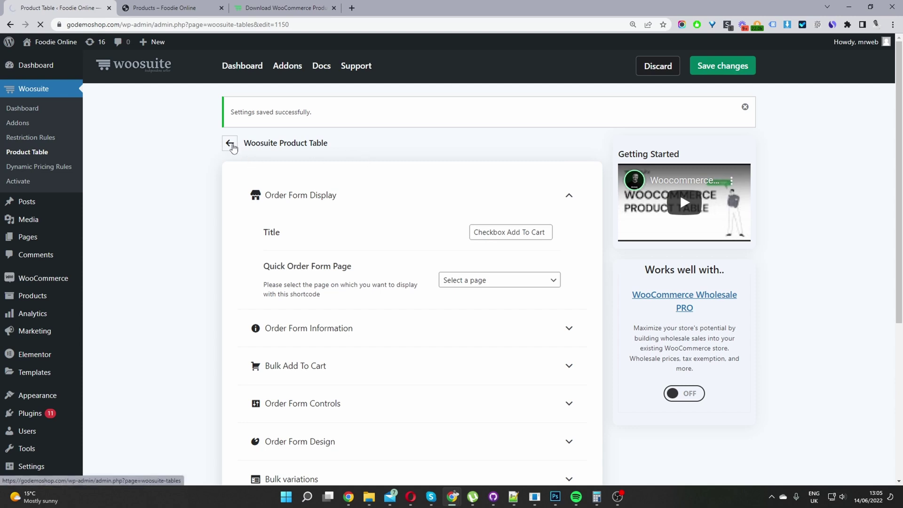
- Copy the Checkbox Add To Cart table's shortcode from the Product Table list
{"action": "scroll", "coordinate": [288, 246], "scroll_direction": "down", "scroll_amount": 10}
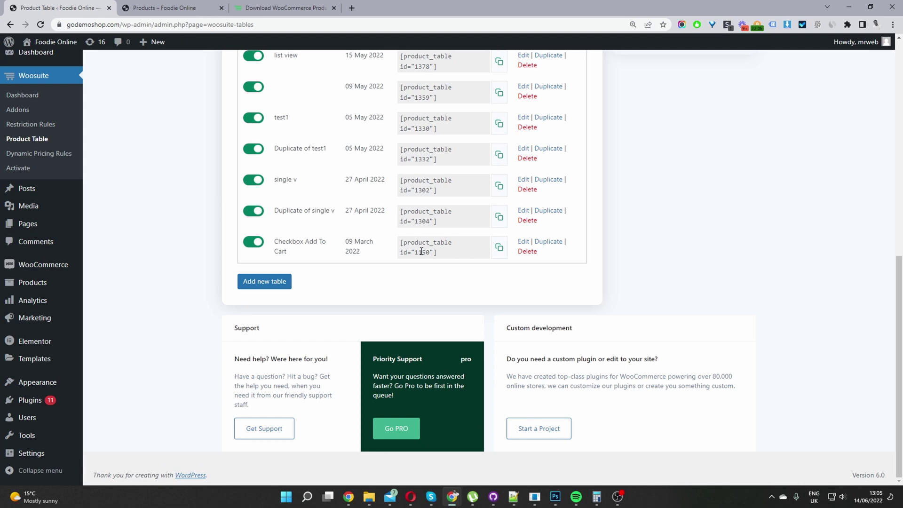
{"action": "left_click", "coordinate": [499, 247]}
{"action": "scroll", "coordinate": [419, 274], "scroll_direction": "up", "scroll_amount": 10}
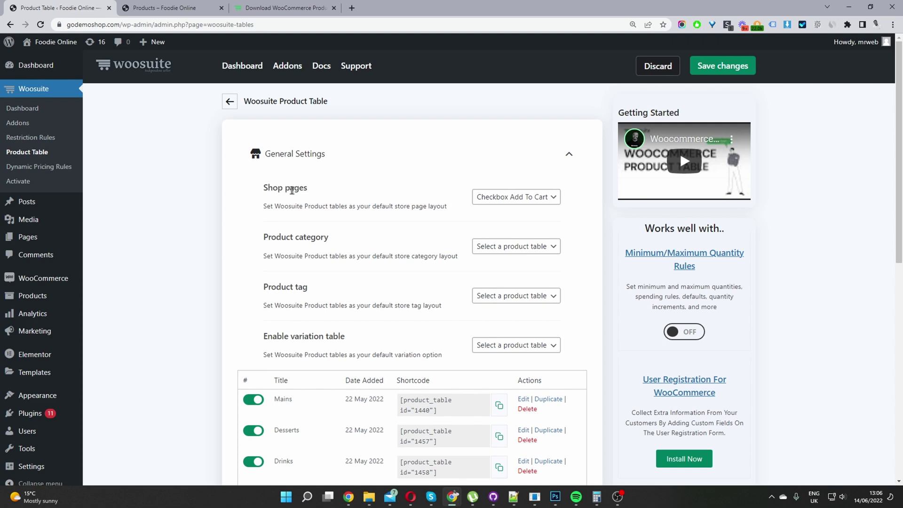
- Set Shop pages to Checkbox Add To Cart in General Settings, save, and switch to the Shop tab
{"action": "left_click_drag", "start_coordinate": [309, 187], "coordinate": [264, 195]}
{"action": "left_click_drag", "start_coordinate": [325, 236], "coordinate": [242, 228]}
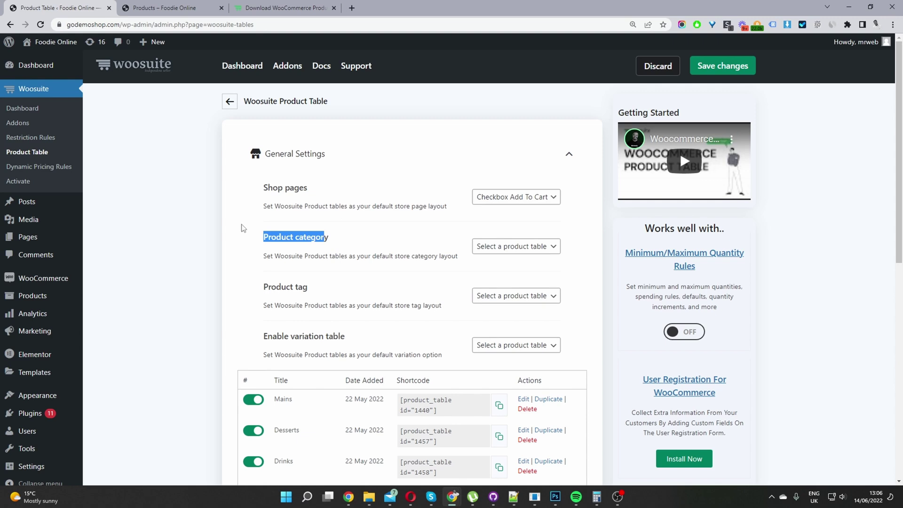
{"action": "left_click_drag", "start_coordinate": [311, 285], "coordinate": [251, 275]}
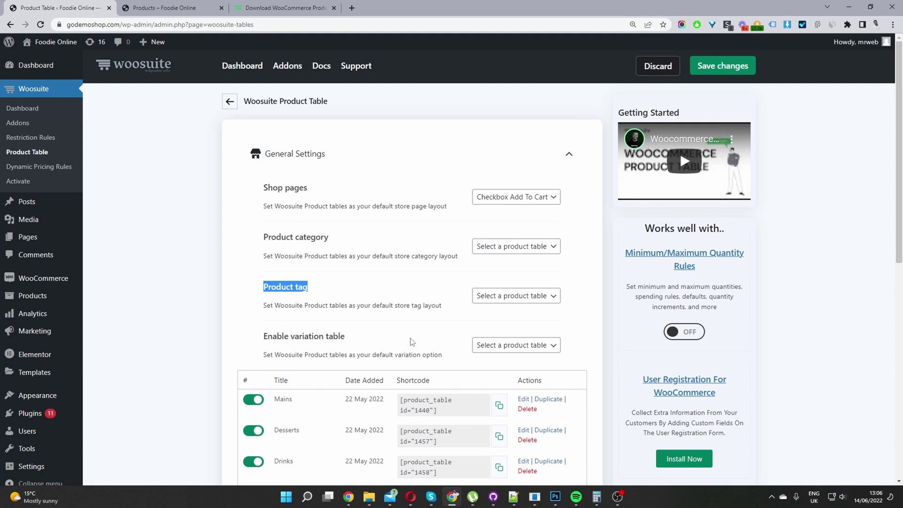
{"action": "left_click", "coordinate": [503, 198]}
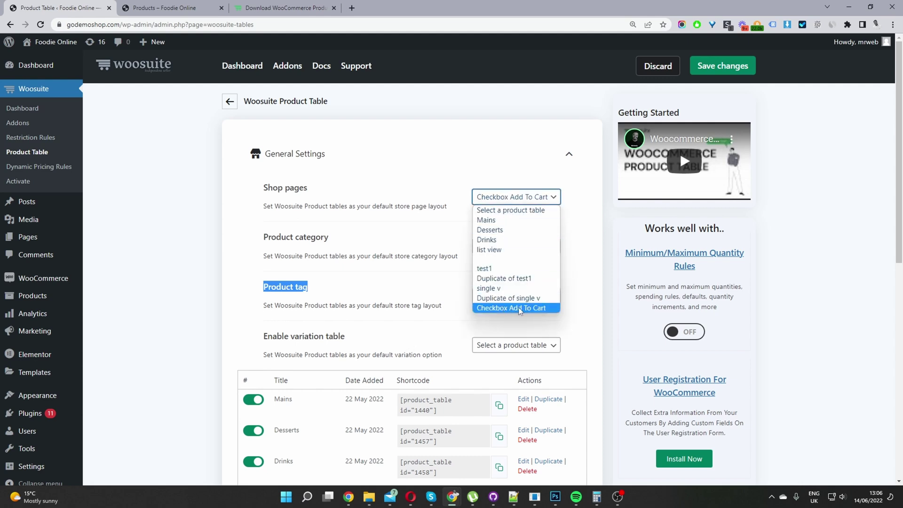
{"action": "left_click", "coordinate": [532, 309]}
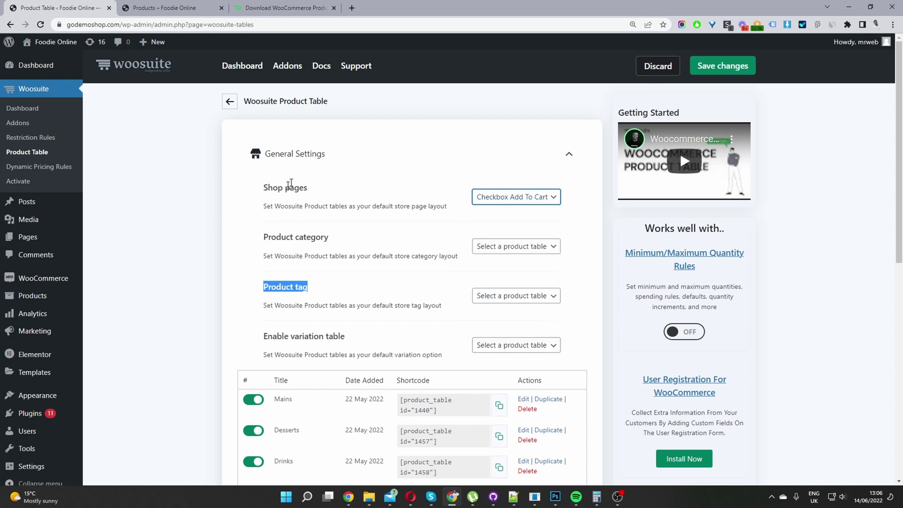
{"action": "left_click", "coordinate": [722, 67]}
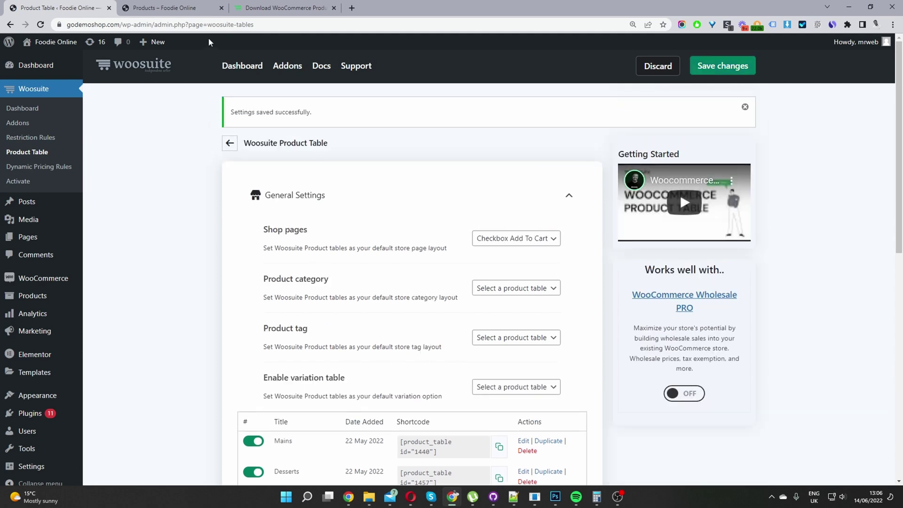
{"action": "left_click", "coordinate": [180, 8]}
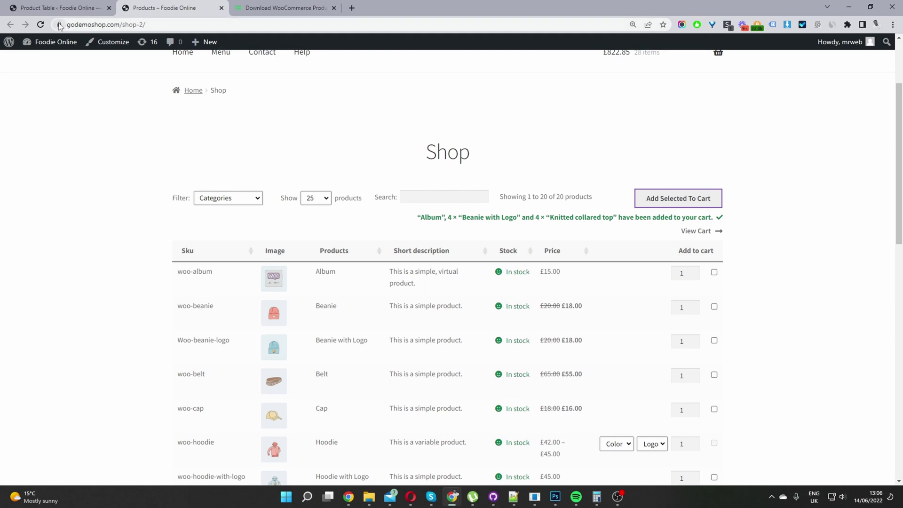
- Reload the Shop, try the Accessories and size L filters, reset, then filter to Accessories
{"action": "left_click", "coordinate": [40, 25]}
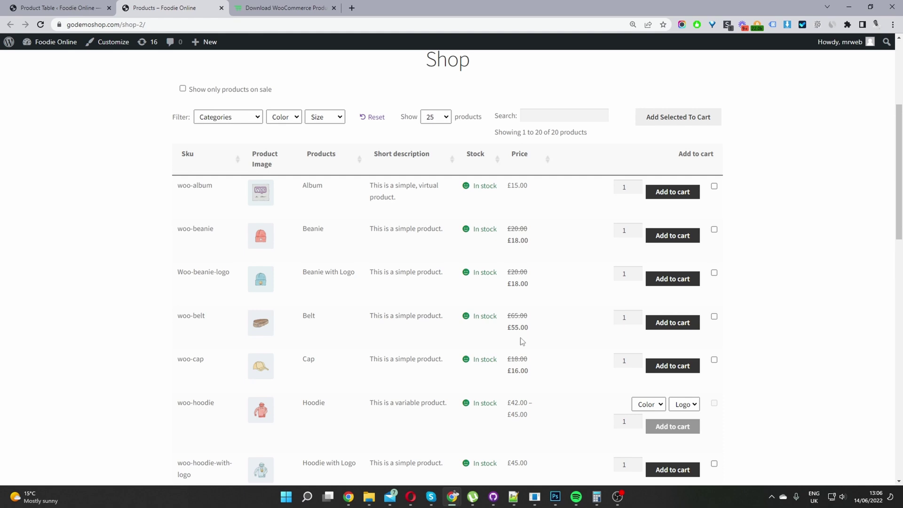
{"action": "left_click", "coordinate": [238, 117]}
{"action": "left_click", "coordinate": [237, 158]}
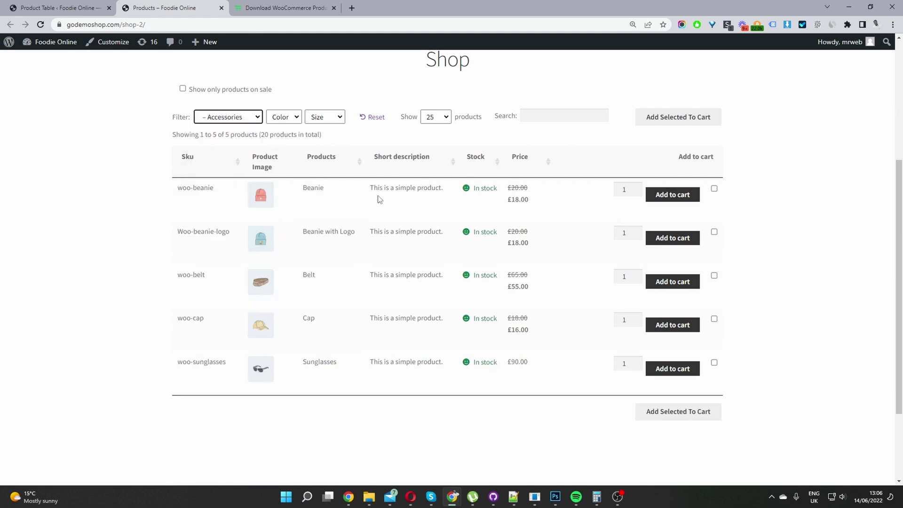
{"action": "left_click", "coordinate": [324, 117]}
{"action": "left_click", "coordinate": [322, 139]}
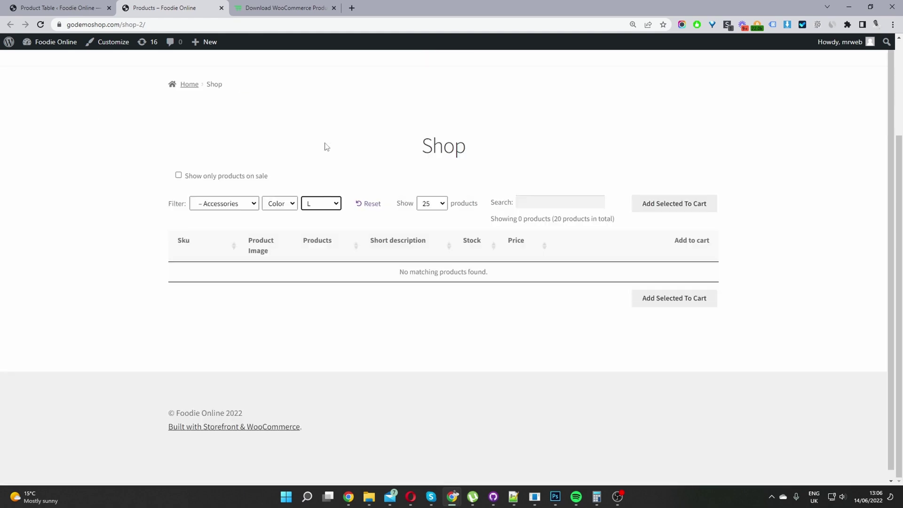
{"action": "left_click", "coordinate": [322, 204]}
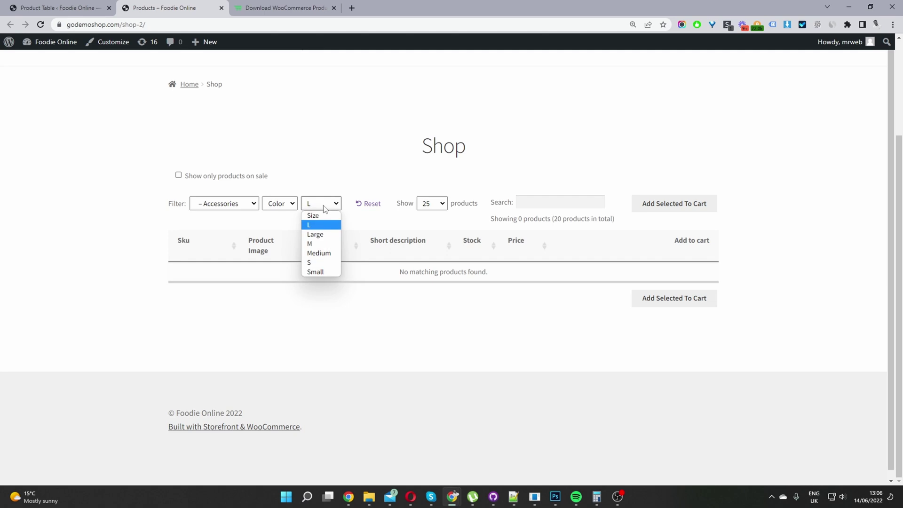
{"action": "left_click", "coordinate": [367, 211]}
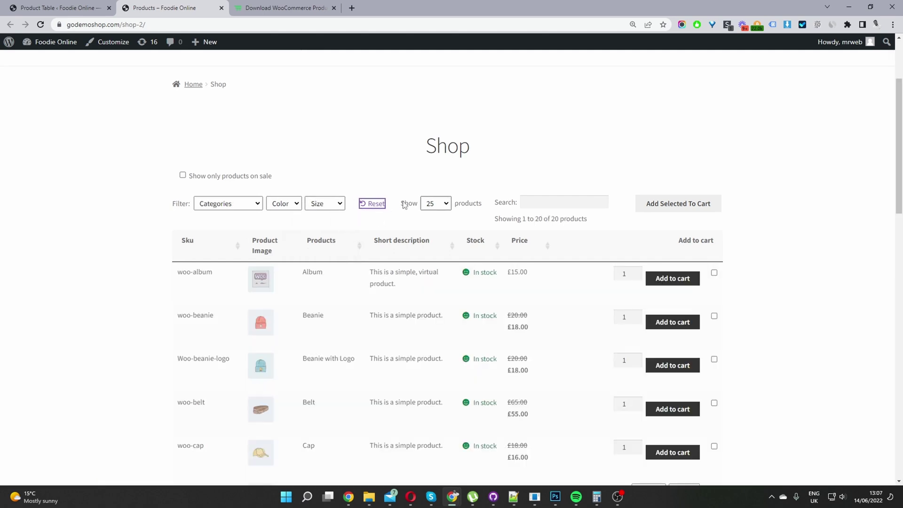
{"action": "left_click", "coordinate": [222, 203]}
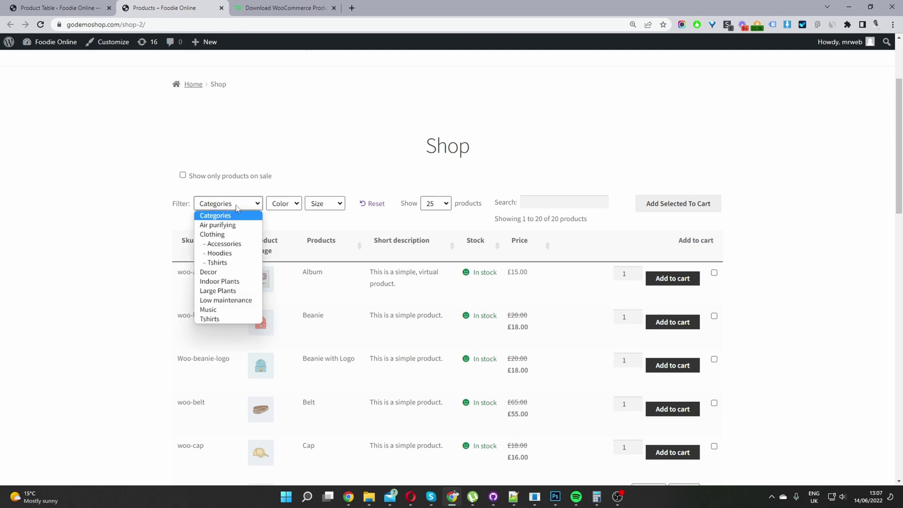
{"action": "left_click", "coordinate": [223, 244]}
- Set quantities to 3 Beanie with Logo, 4 Cap and 5 Sunglasses, then bulk-add them to the cart
{"action": "scroll", "coordinate": [472, 308], "scroll_direction": "down", "scroll_amount": 3}
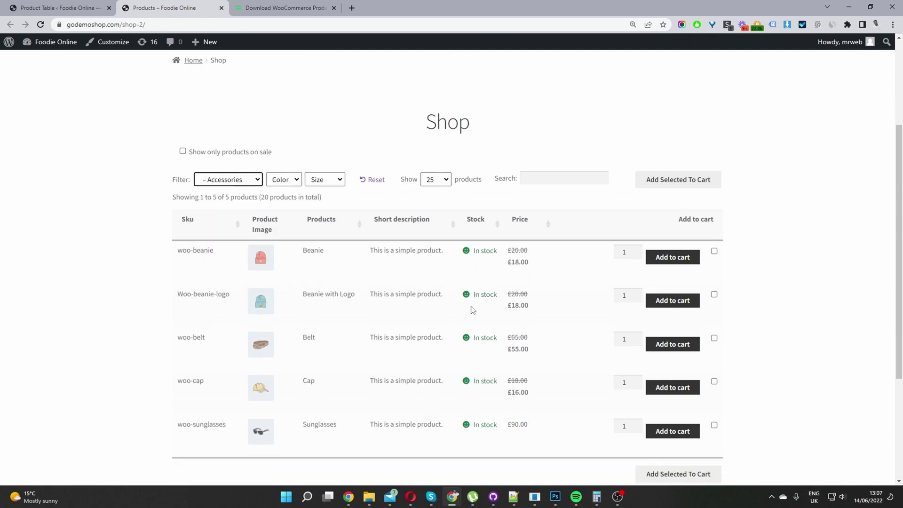
{"action": "double_click", "coordinate": [626, 177]}
{"action": "type", "text": "3"}
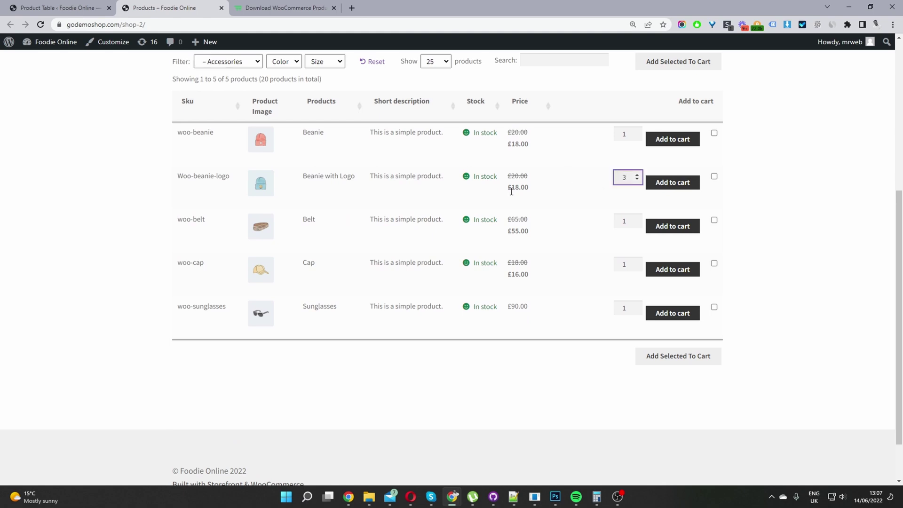
{"action": "triple_click", "coordinate": [637, 262]}
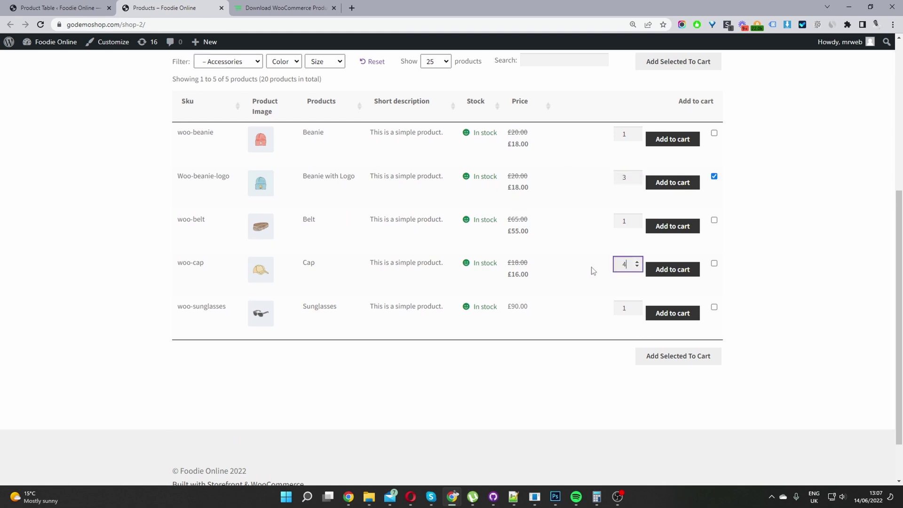
{"action": "double_click", "coordinate": [632, 310]}
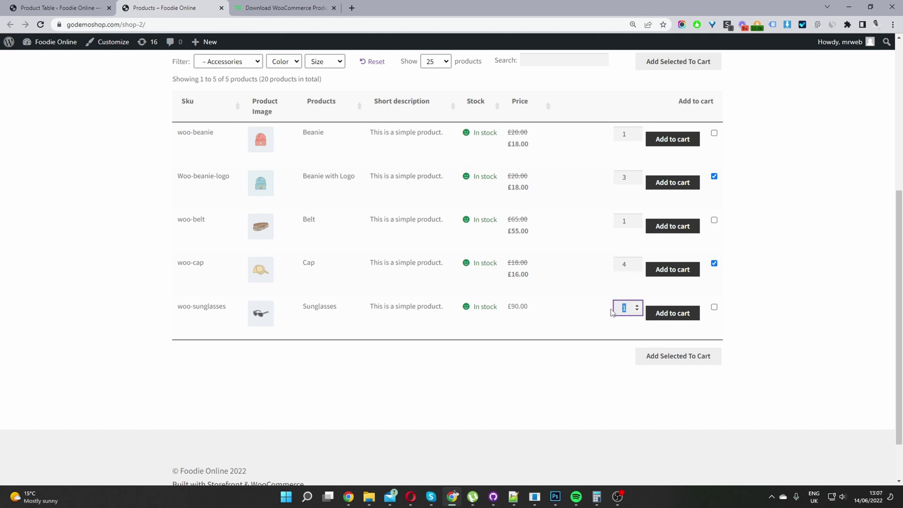
{"action": "type", "text": "5"}
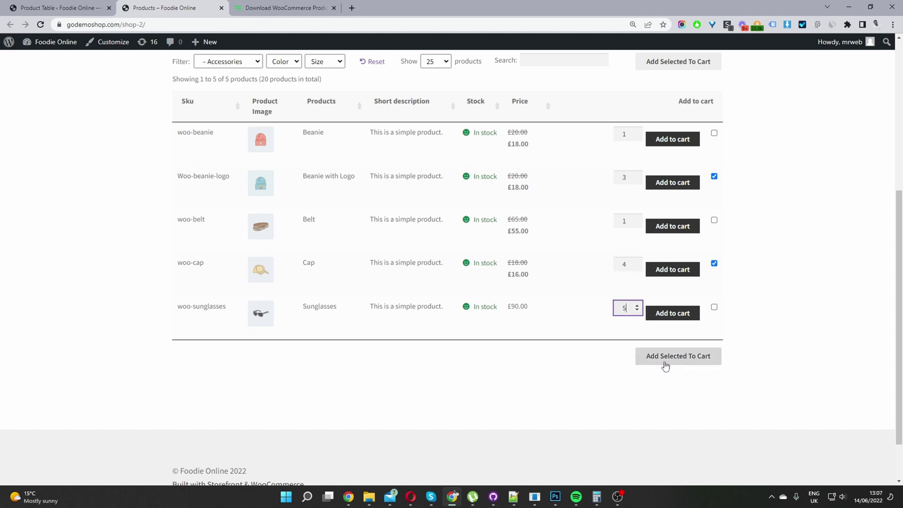
{"action": "left_click", "coordinate": [667, 358]}
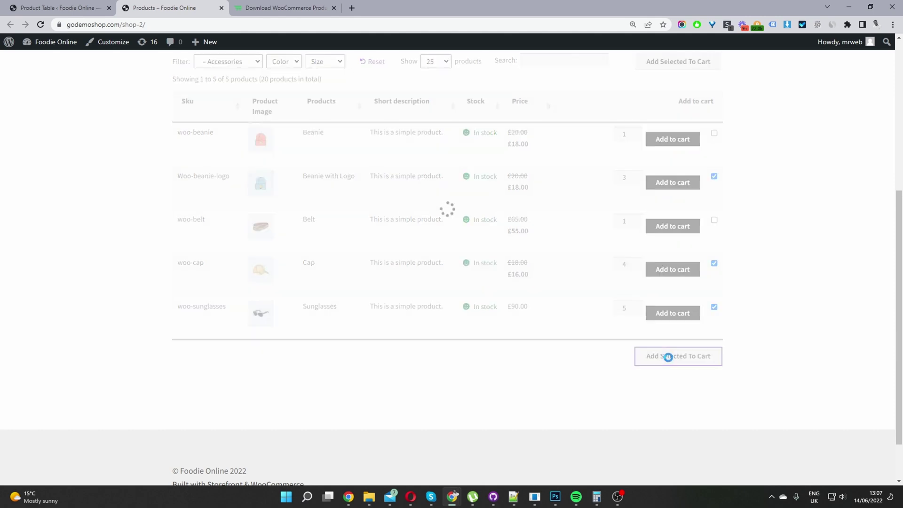